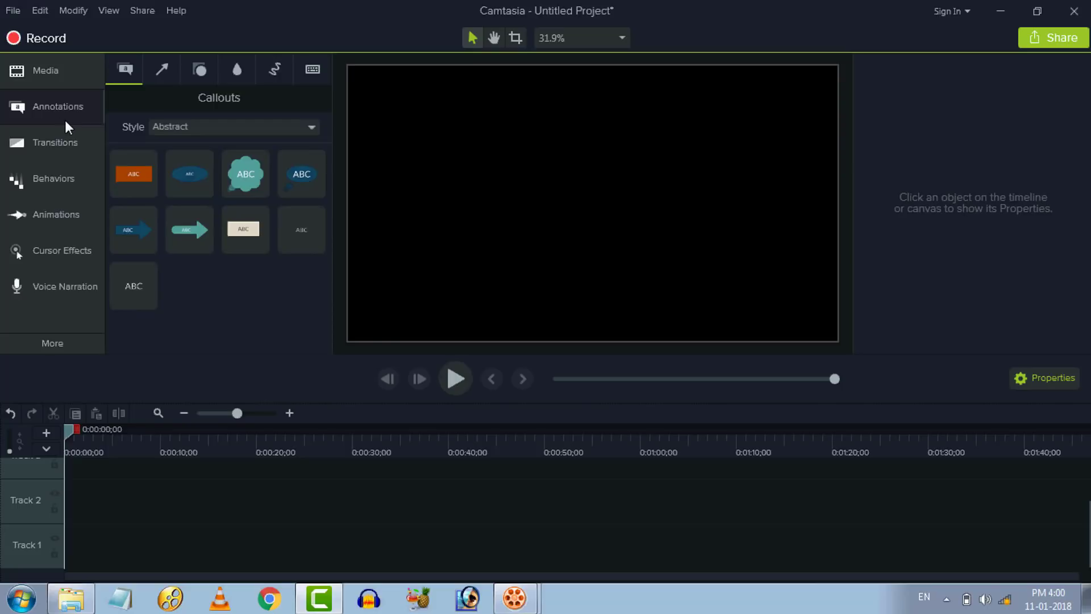
Add the WT 1.mp4 clip from the media bin to the start of Track 2 and toggle its audio editing view.
{"action": "left_click", "coordinate": [64, 80]}
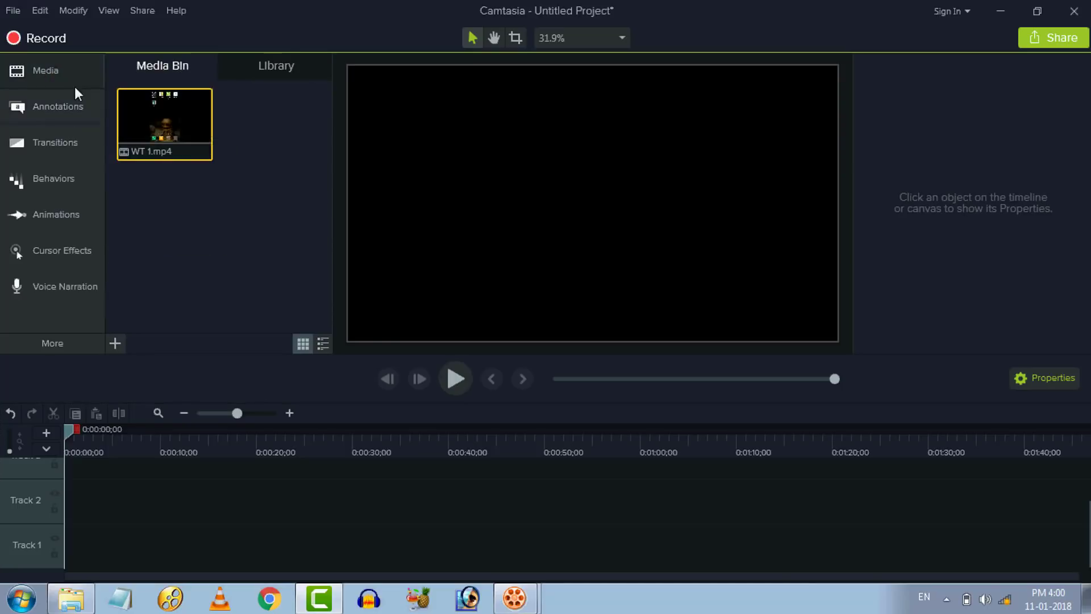
{"action": "left_click_drag", "start_coordinate": [146, 341], "coordinate": [55, 508]}
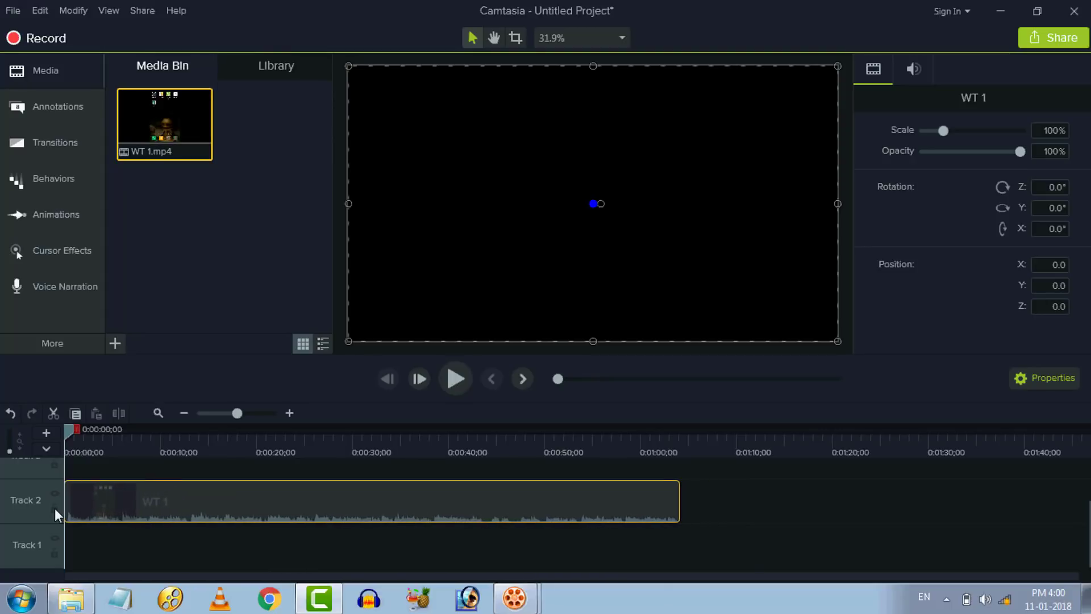
{"action": "right_click", "coordinate": [171, 510]}
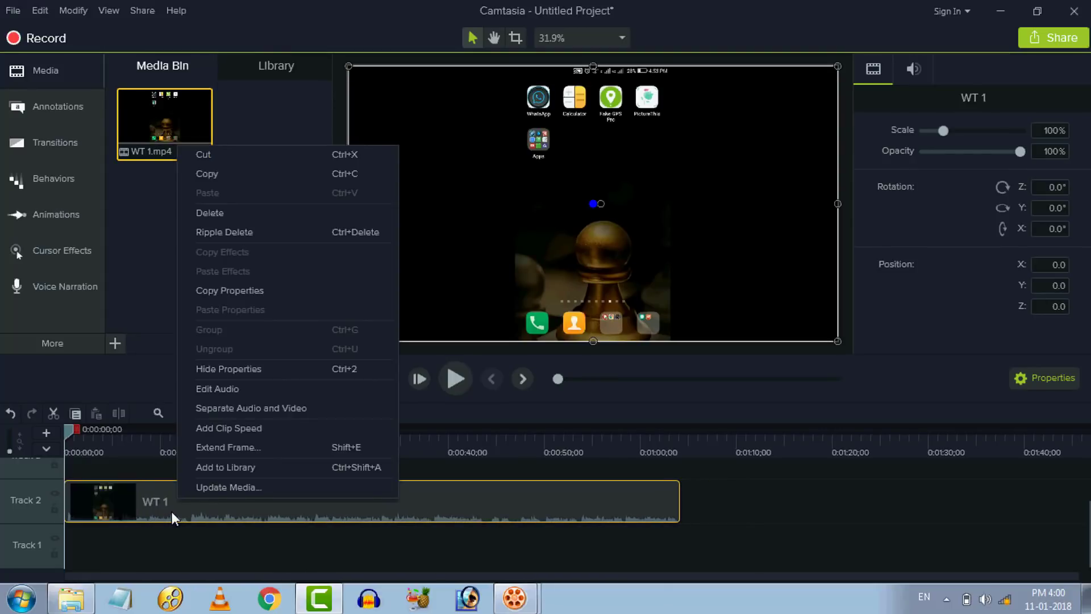
{"action": "left_click", "coordinate": [209, 392]}
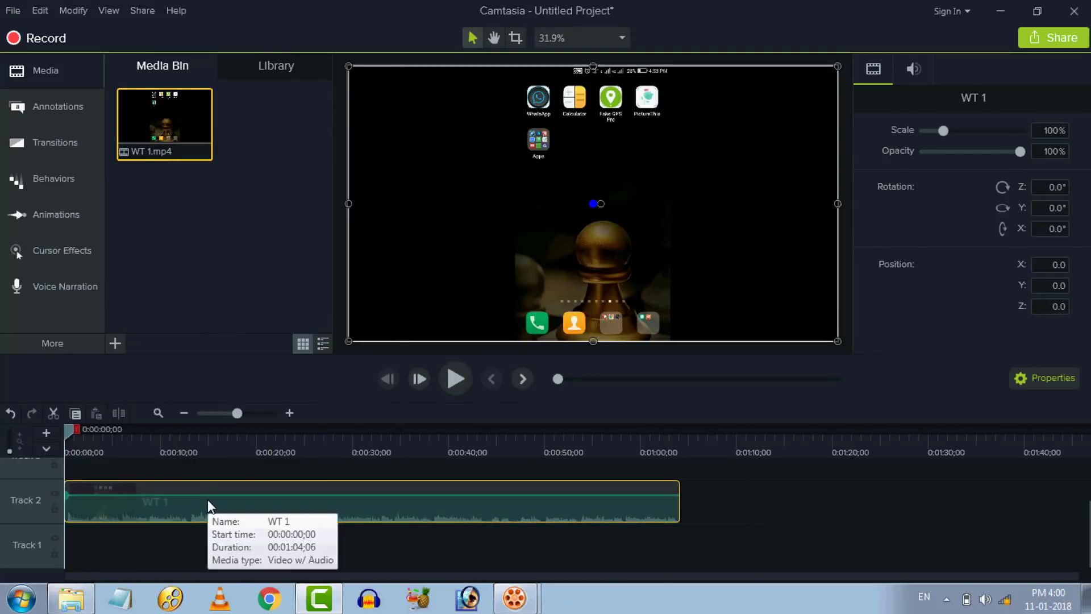
{"action": "left_click", "coordinate": [219, 546]}
{"action": "left_click", "coordinate": [230, 544]}
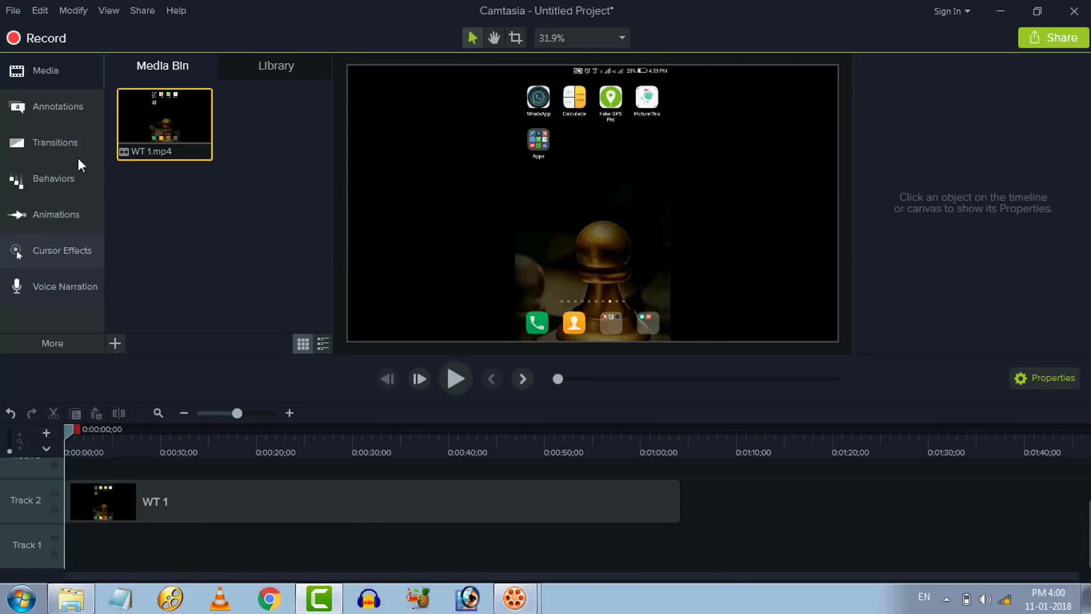
Add the blue Abstract arrow callout at the start of Track 3 and change its text to "Tech".
{"action": "left_click", "coordinate": [60, 118]}
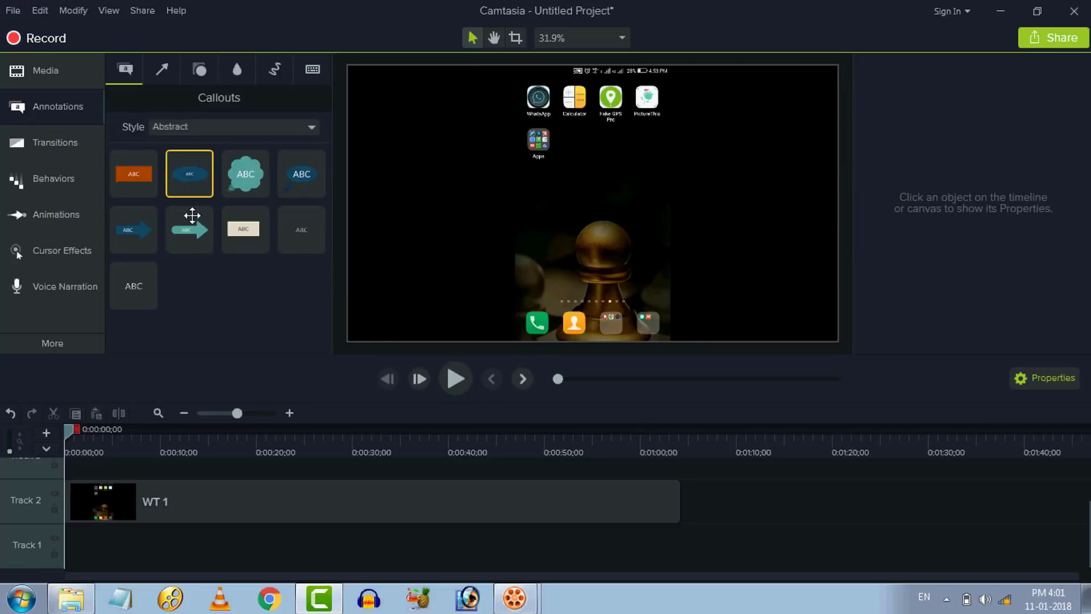
{"action": "left_click_drag", "start_coordinate": [146, 231], "coordinate": [84, 469]}
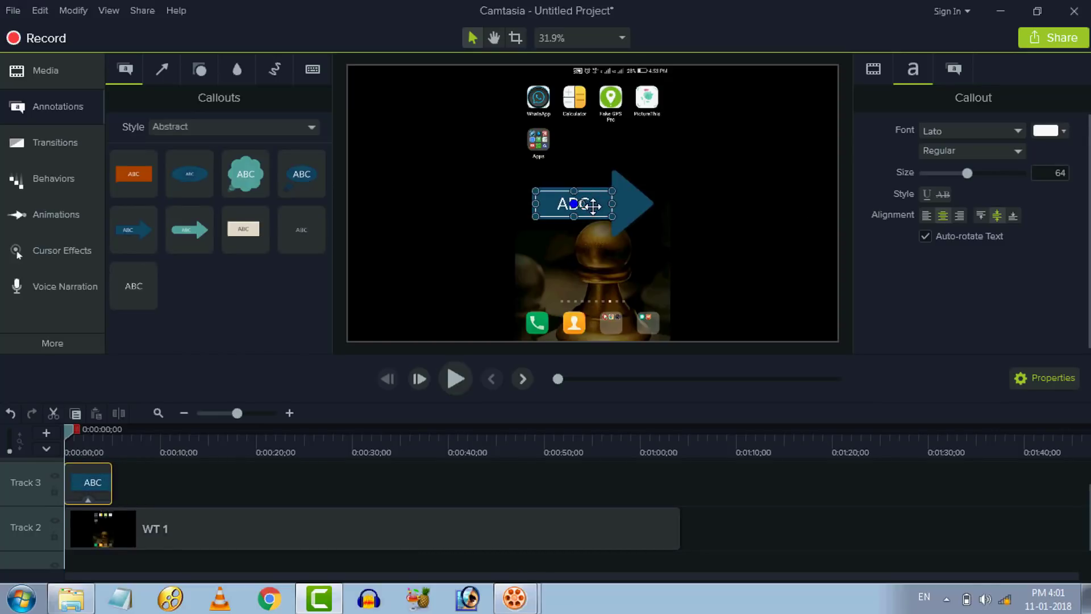
{"action": "left_click", "coordinate": [558, 204]}
{"action": "key", "text": "End"}
{"action": "key", "text": "BackSpace"}
{"action": "key", "text": "BackSpace"}
{"action": "key", "text": "BackSpace"}
{"action": "type", "text": "Tech"}
Delete the blue arrow callout from Track 3.
{"action": "left_click", "coordinate": [319, 483]}
{"action": "left_click", "coordinate": [101, 487]}
{"action": "key", "text": "Delete"}
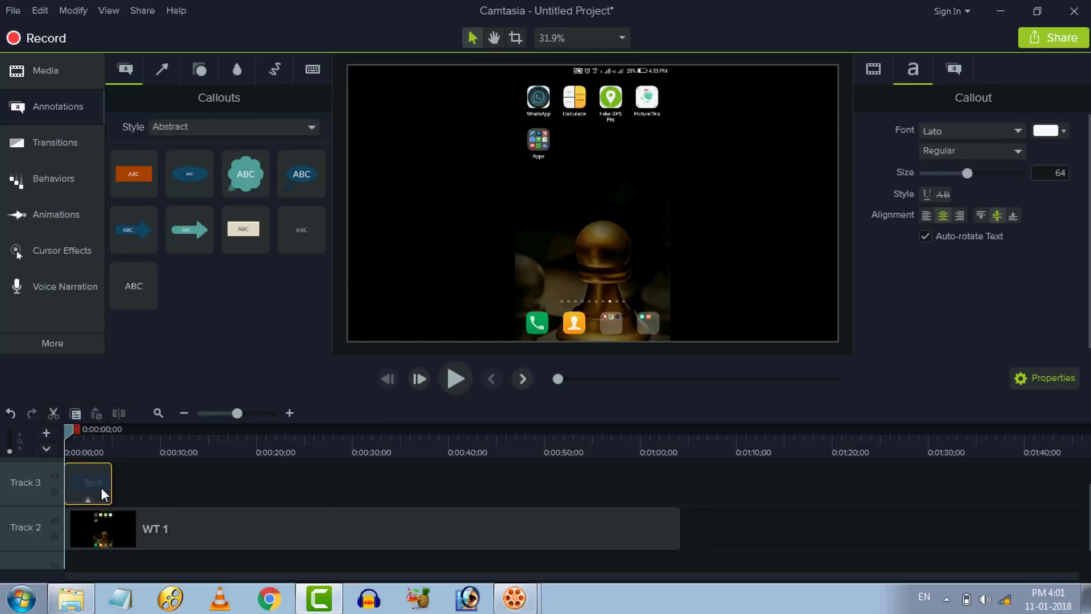
From the callouts of all styles, add the salmon rectangle at the start of Track 3, widened across the lower-left area of the video frame.
{"action": "left_click", "coordinate": [188, 131]}
{"action": "left_click", "coordinate": [183, 145]}
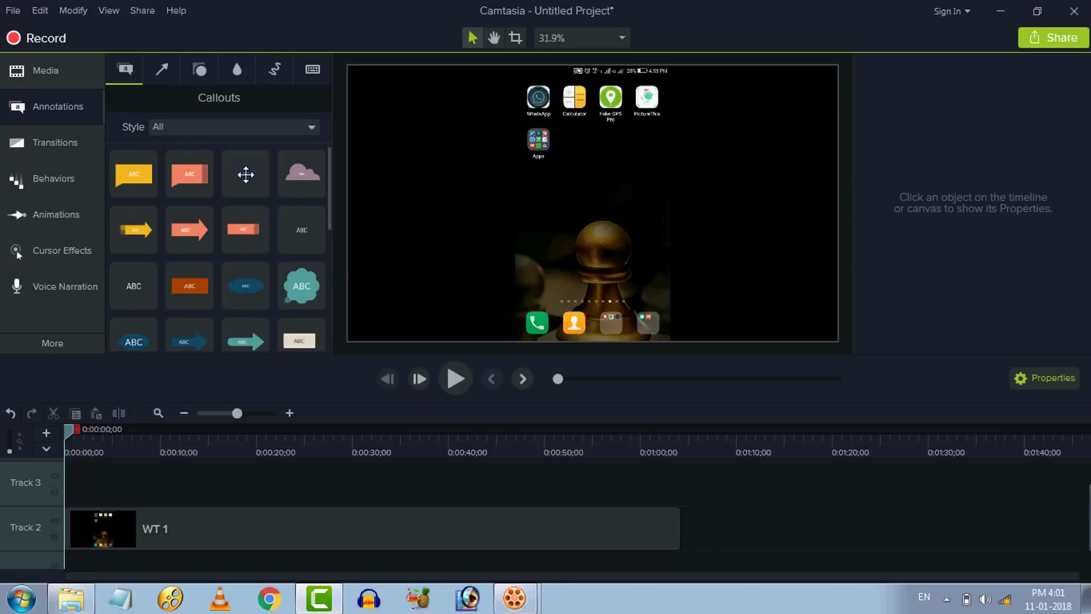
{"action": "left_click_drag", "start_coordinate": [326, 196], "coordinate": [315, 215]}
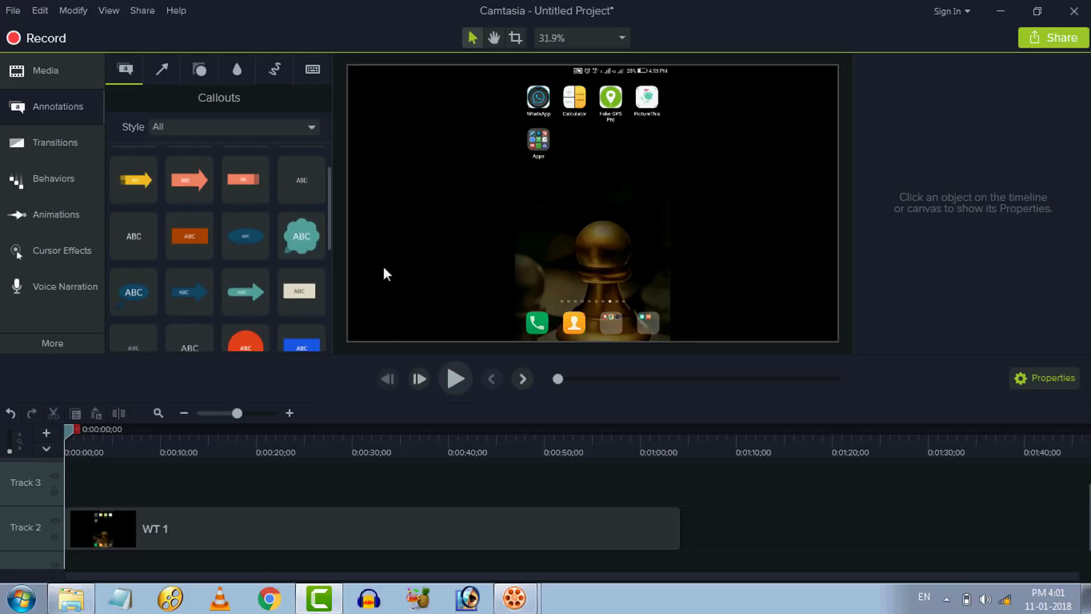
{"action": "left_click_drag", "start_coordinate": [243, 179], "coordinate": [79, 484]}
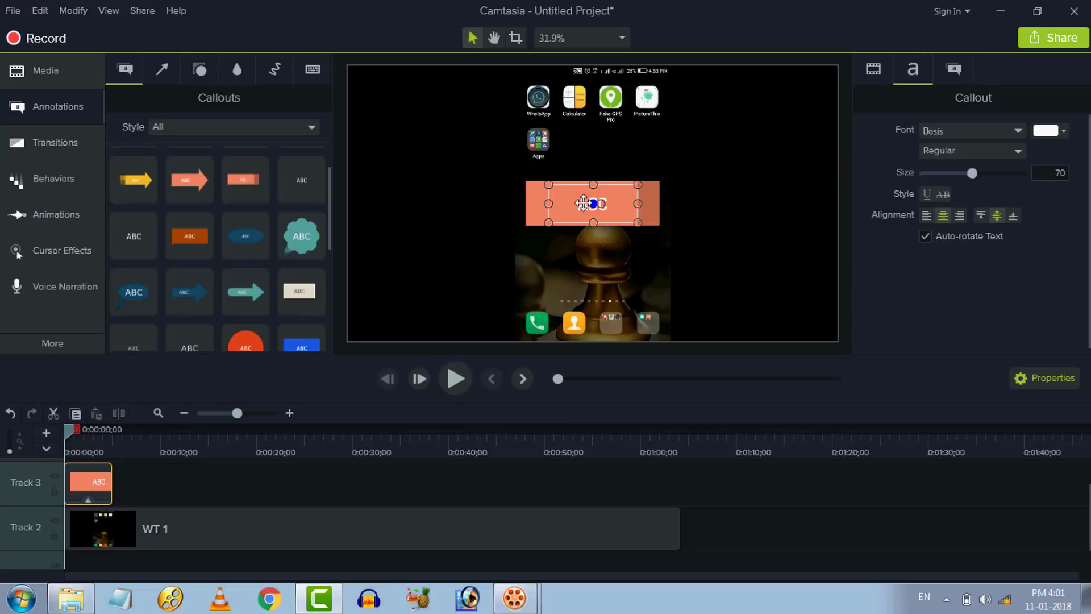
{"action": "left_click_drag", "start_coordinate": [617, 204], "coordinate": [554, 314]}
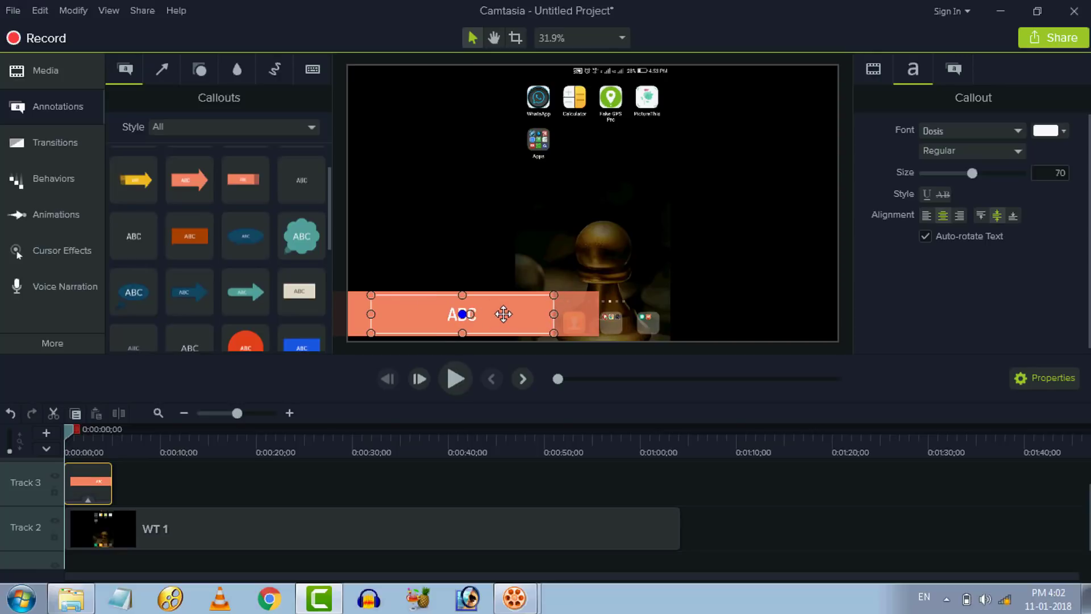
Delete the salmon rectangle callout from the video frame.
{"action": "left_click", "coordinate": [761, 515]}
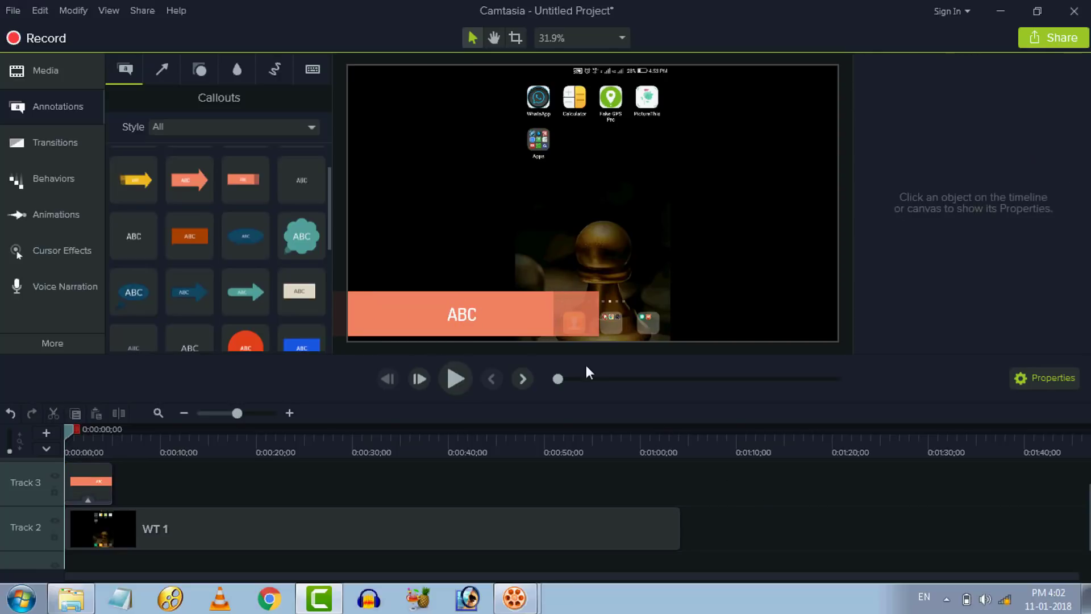
{"action": "left_click", "coordinate": [521, 329]}
{"action": "key", "text": "Delete"}
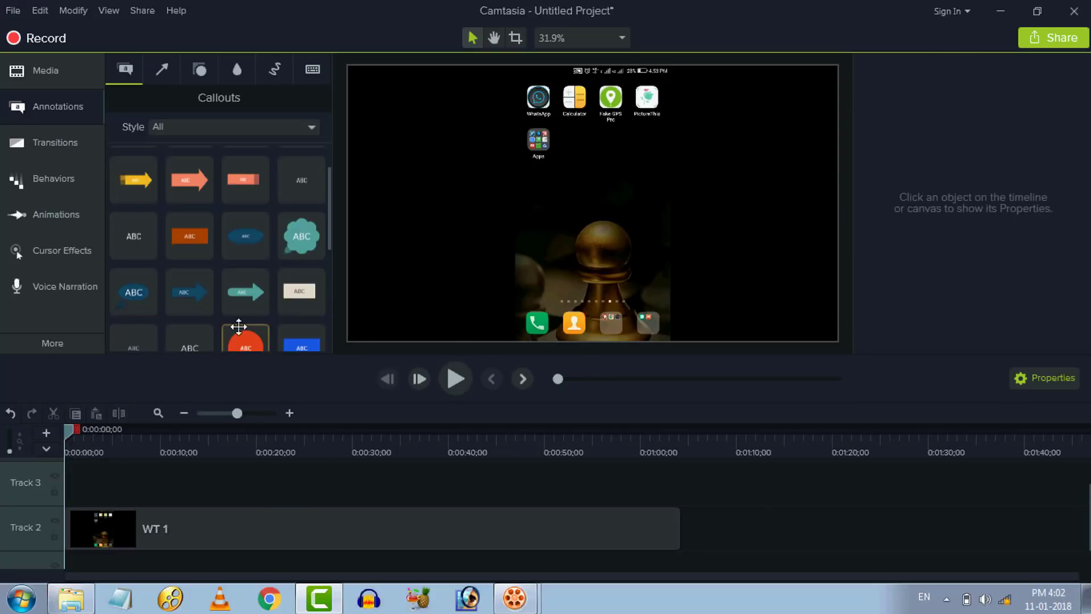
Browse the available Arrows & Lines and Shapes annotations.
{"action": "left_click", "coordinate": [161, 76]}
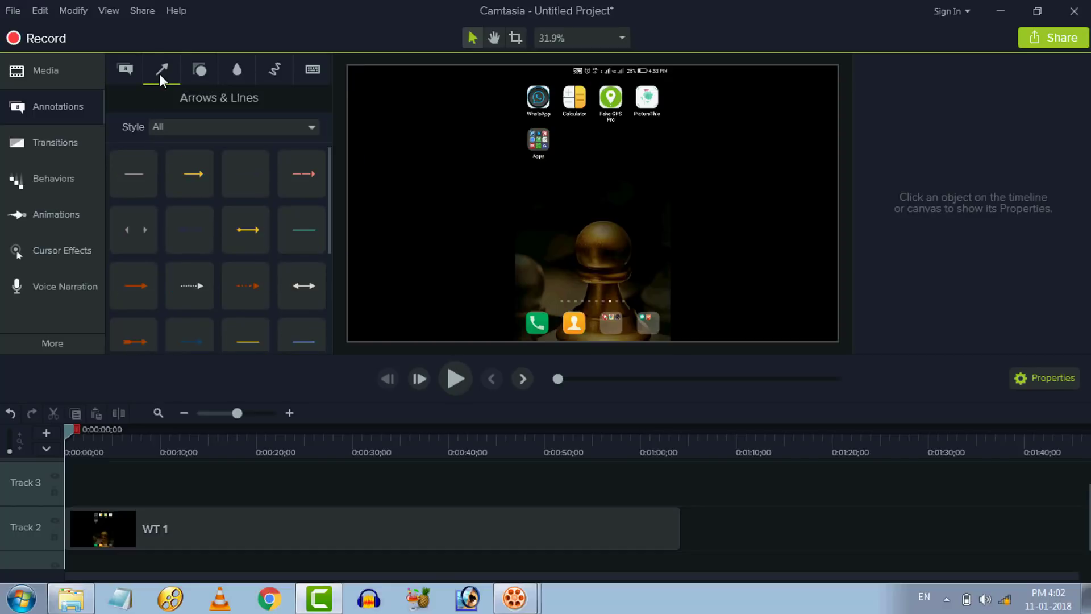
{"action": "left_click_drag", "start_coordinate": [330, 168], "coordinate": [321, 280]}
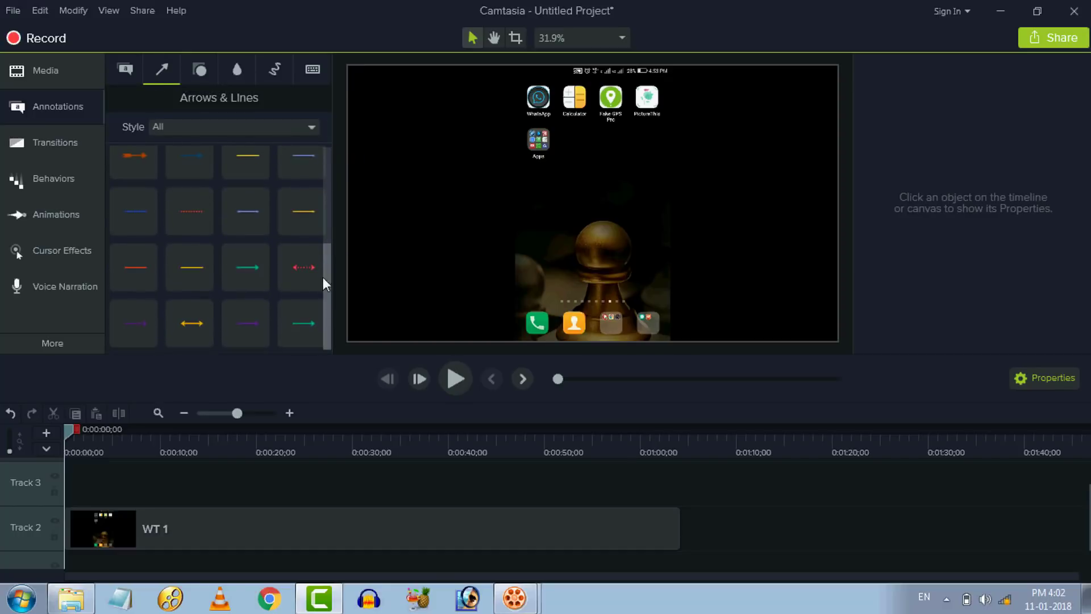
{"action": "left_click", "coordinate": [323, 230]}
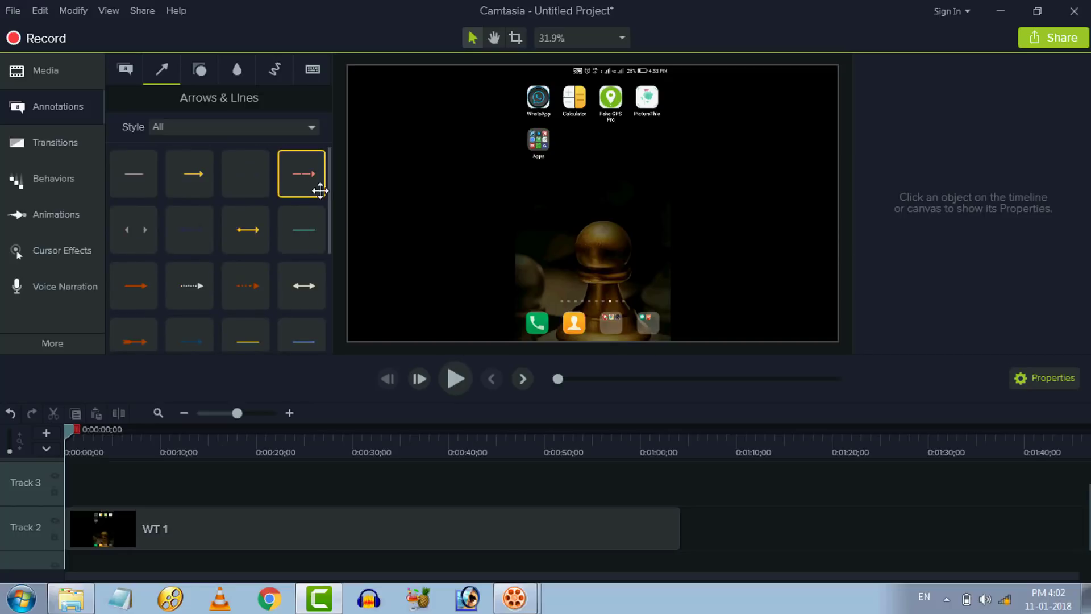
{"action": "left_click", "coordinate": [195, 71]}
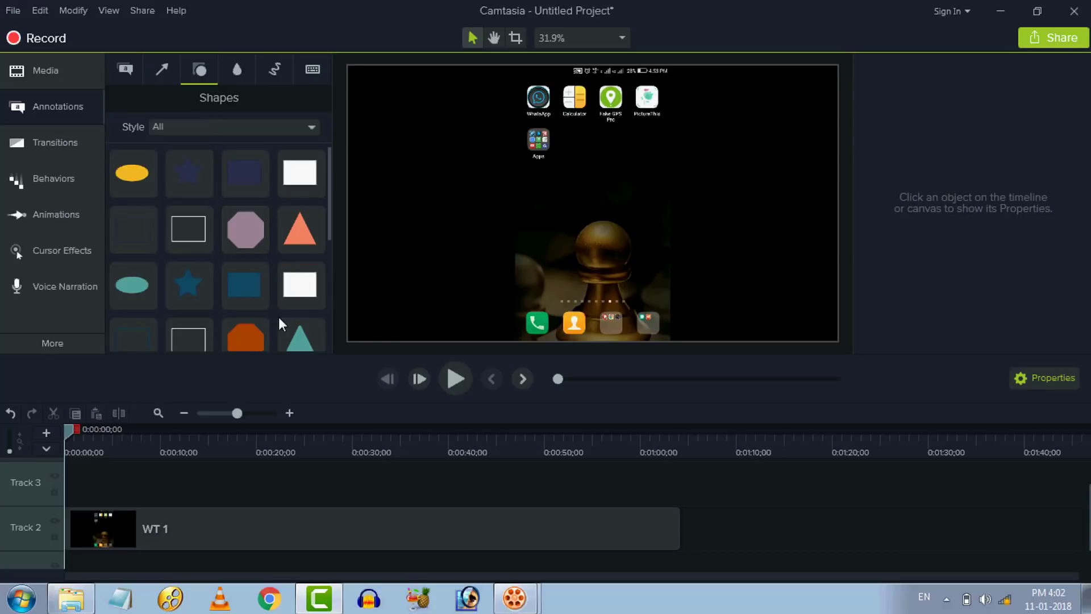
{"action": "scroll", "coordinate": [278, 318], "scroll_direction": "down", "scroll_amount": 1}
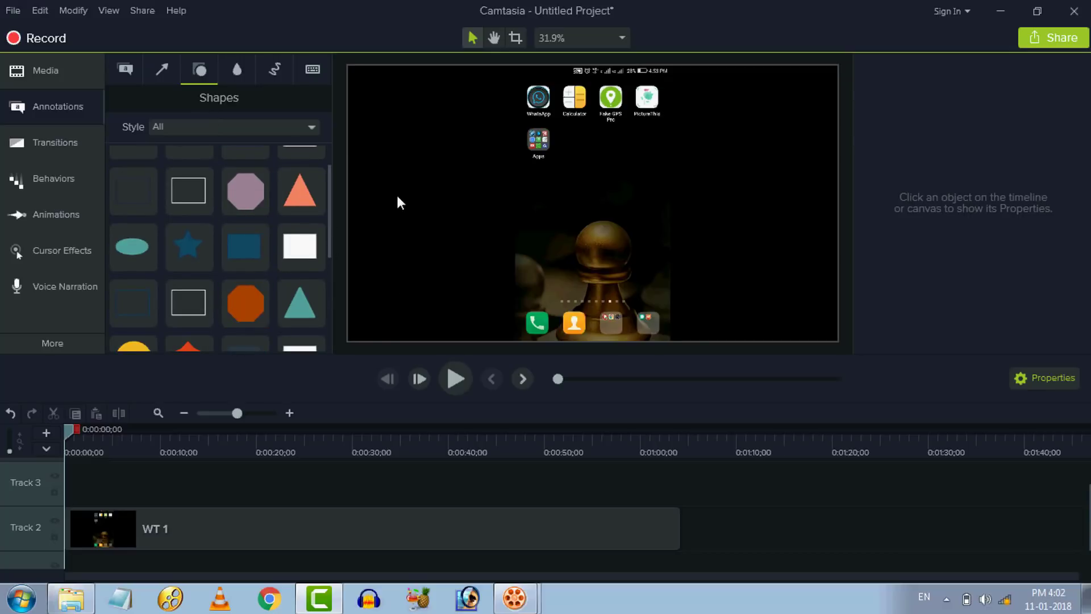
{"action": "scroll", "coordinate": [165, 292], "scroll_direction": "up", "scroll_amount": 1}
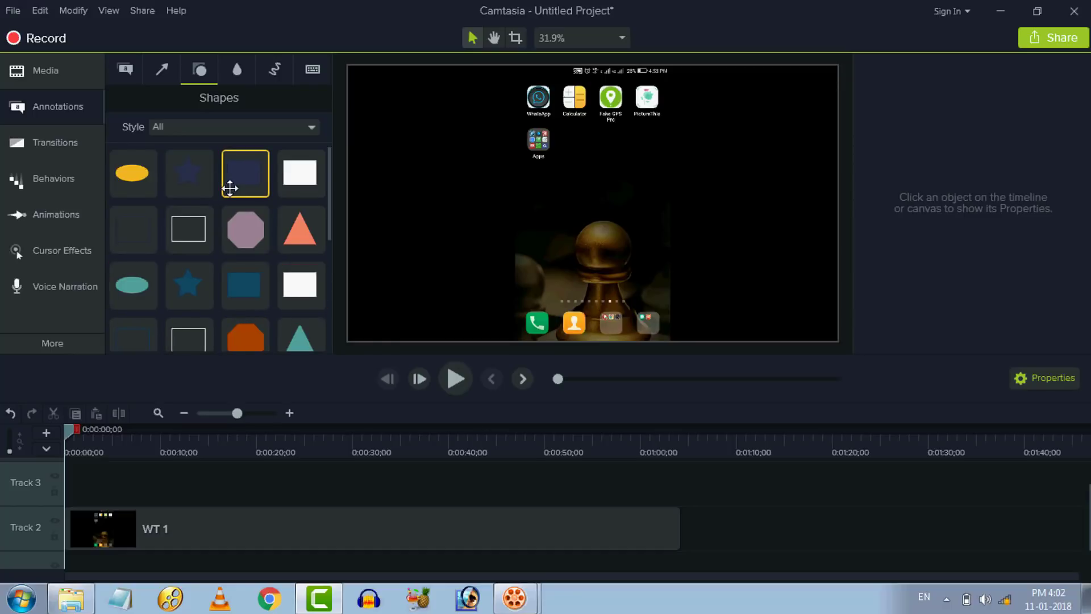
Add a Blur annotation at the start of Track 3, sized and placed over the Fake GPS Pro icon at 100 intensity.
{"action": "left_click", "coordinate": [231, 75]}
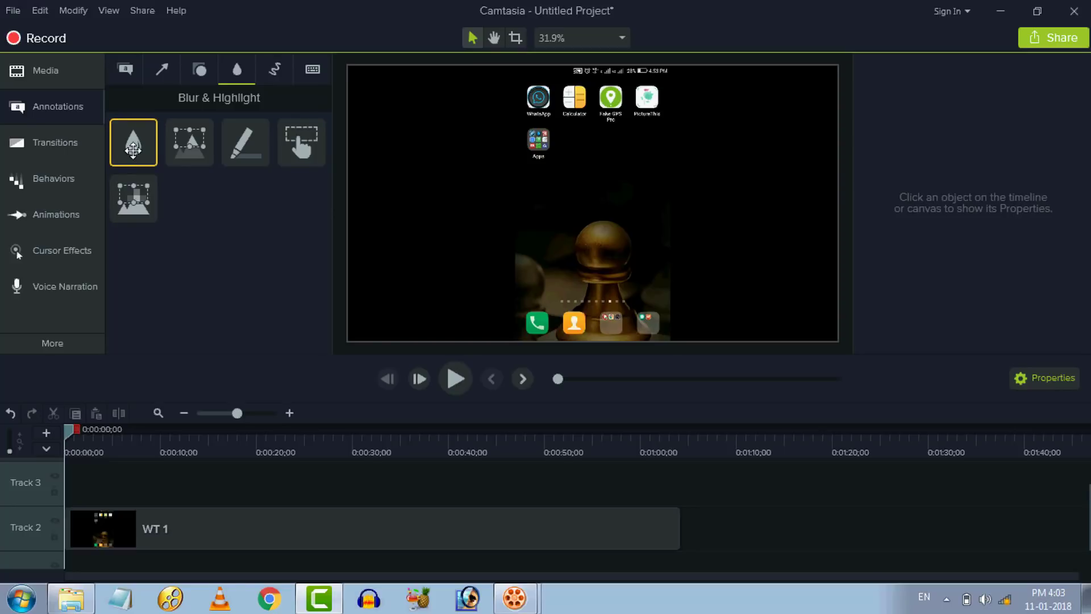
{"action": "left_click_drag", "start_coordinate": [133, 146], "coordinate": [67, 485]}
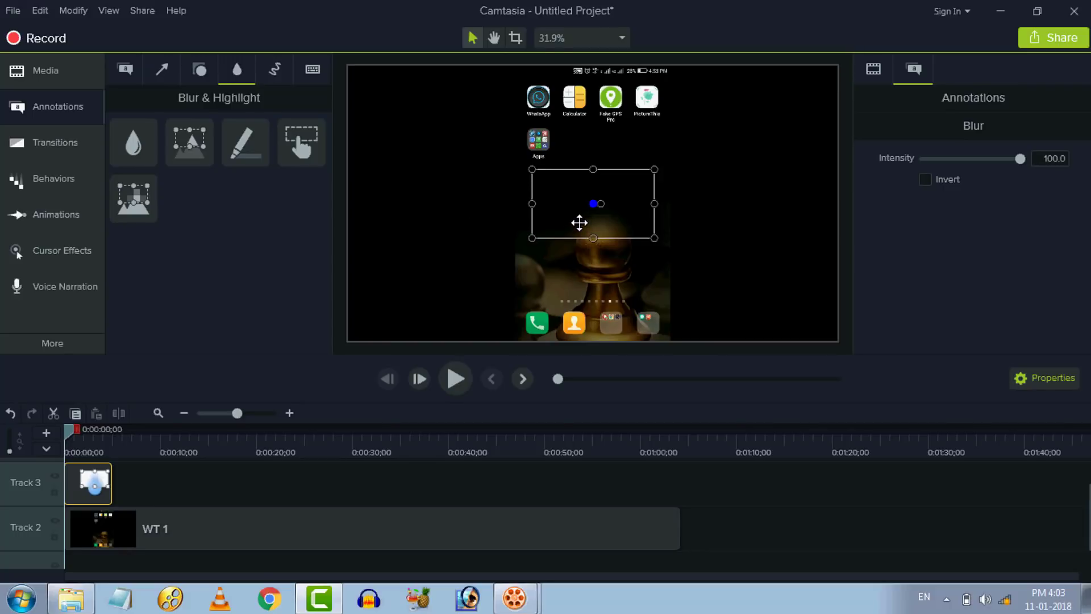
{"action": "left_click_drag", "start_coordinate": [579, 222], "coordinate": [591, 114]}
{"action": "left_click_drag", "start_coordinate": [612, 153], "coordinate": [609, 117]}
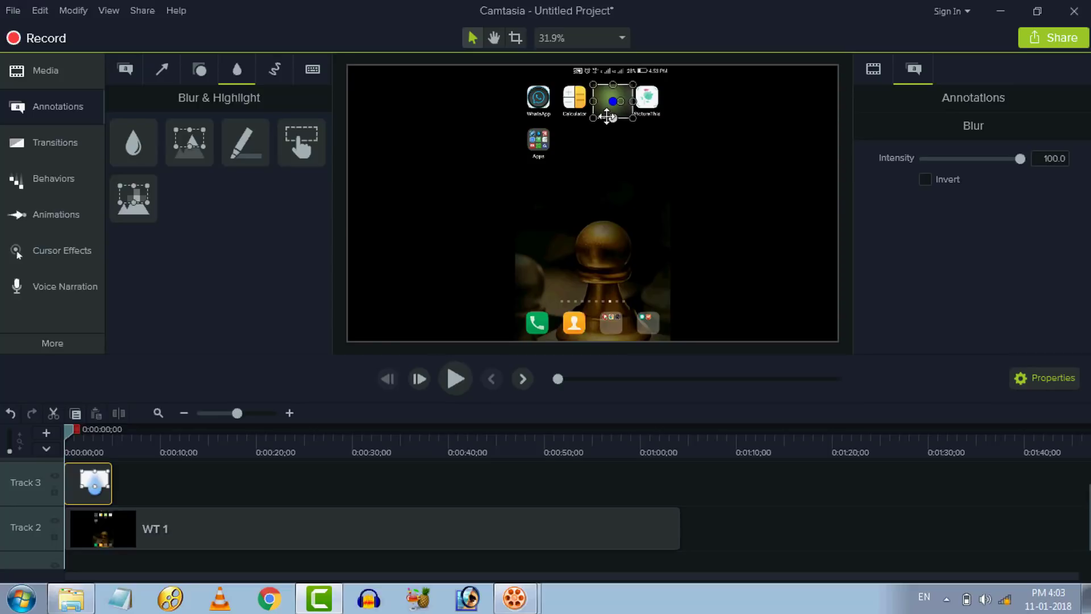
{"action": "left_click_drag", "start_coordinate": [1022, 163], "coordinate": [1026, 184]}
{"action": "left_click", "coordinate": [625, 243]}
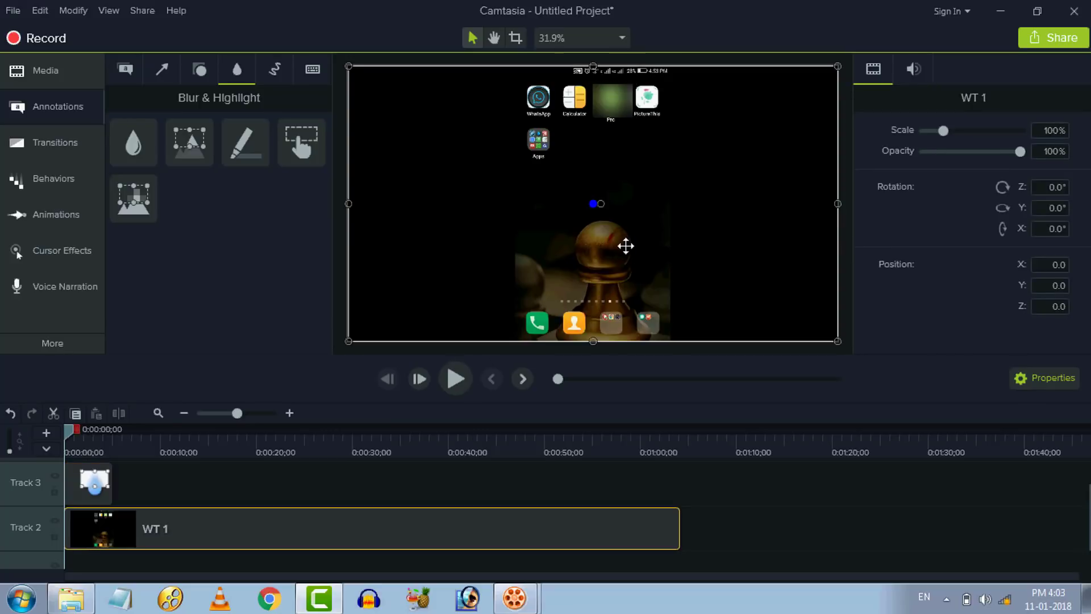
Play the timeline past the end of the blur clip to preview the blur effect.
{"action": "left_click", "coordinate": [792, 549]}
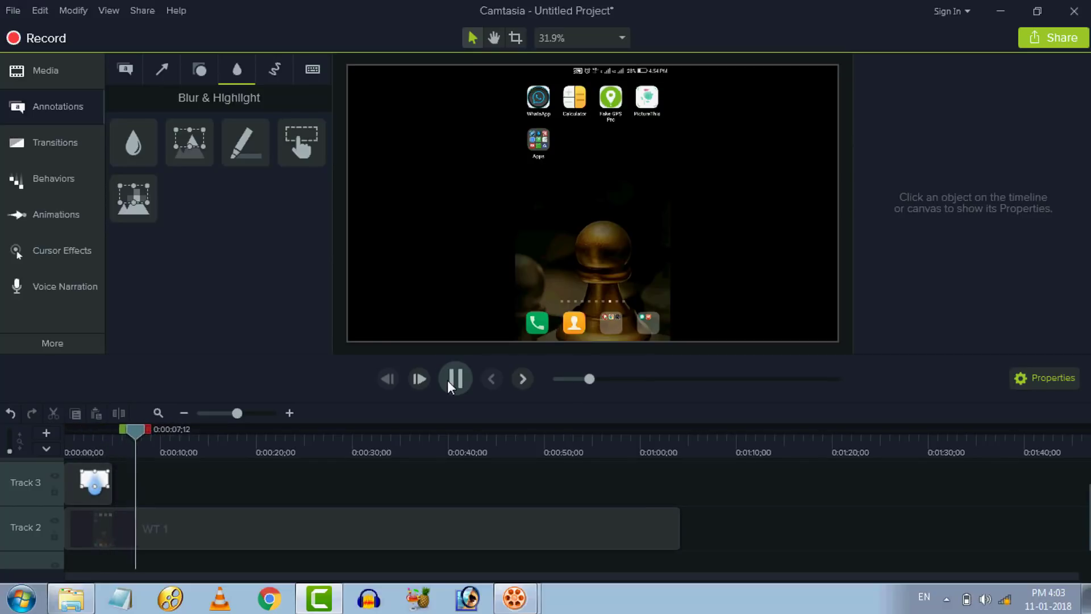
{"action": "left_click", "coordinate": [447, 380]}
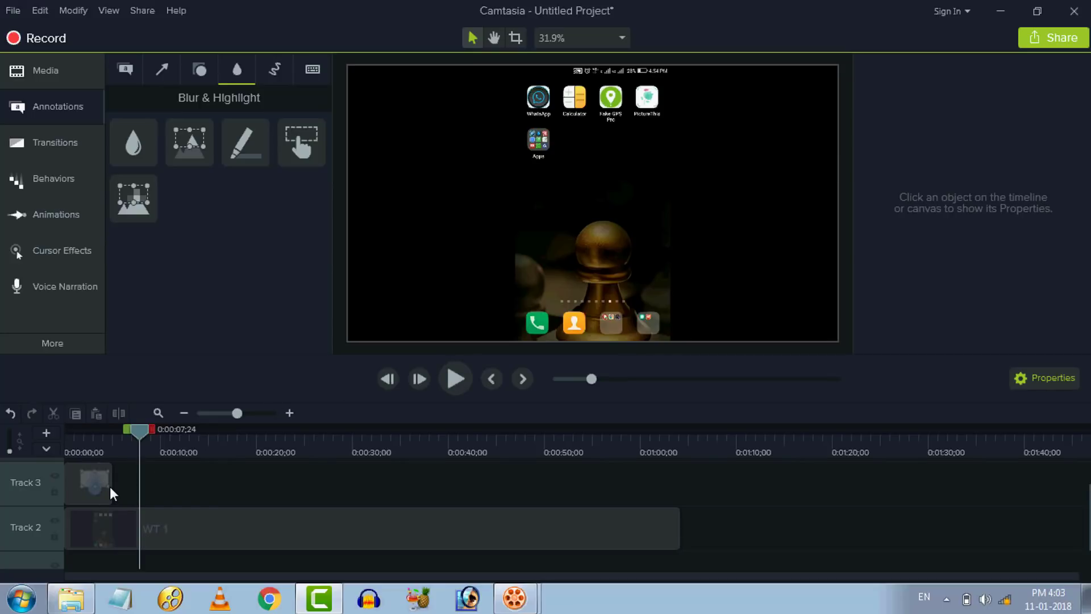
{"action": "mouse_move", "coordinate": [111, 486]}
{"action": "left_click", "coordinate": [110, 486]}
Add a Spotlight annotation on Track 3 right after the blur clip, sized and placed around the WhatsApp icon.
{"action": "left_click_drag", "start_coordinate": [139, 434], "coordinate": [111, 441]}
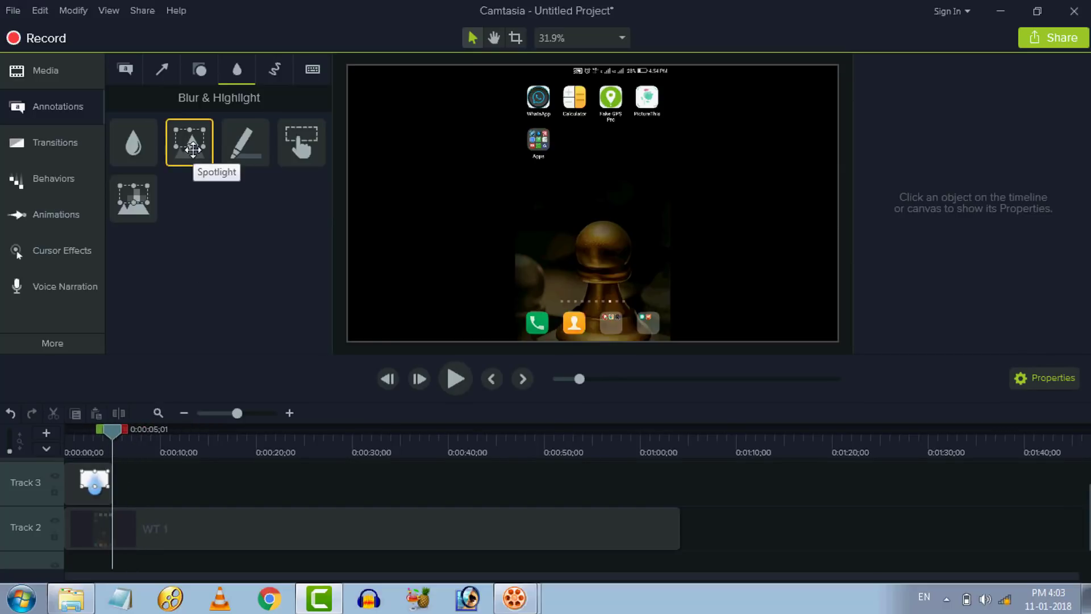
{"action": "mouse_move", "coordinate": [193, 150]}
{"action": "left_mouse_down"}
{"action": "mouse_move", "coordinate": [166, 462]}
{"action": "mouse_move", "coordinate": [120, 483]}
{"action": "left_mouse_up"}
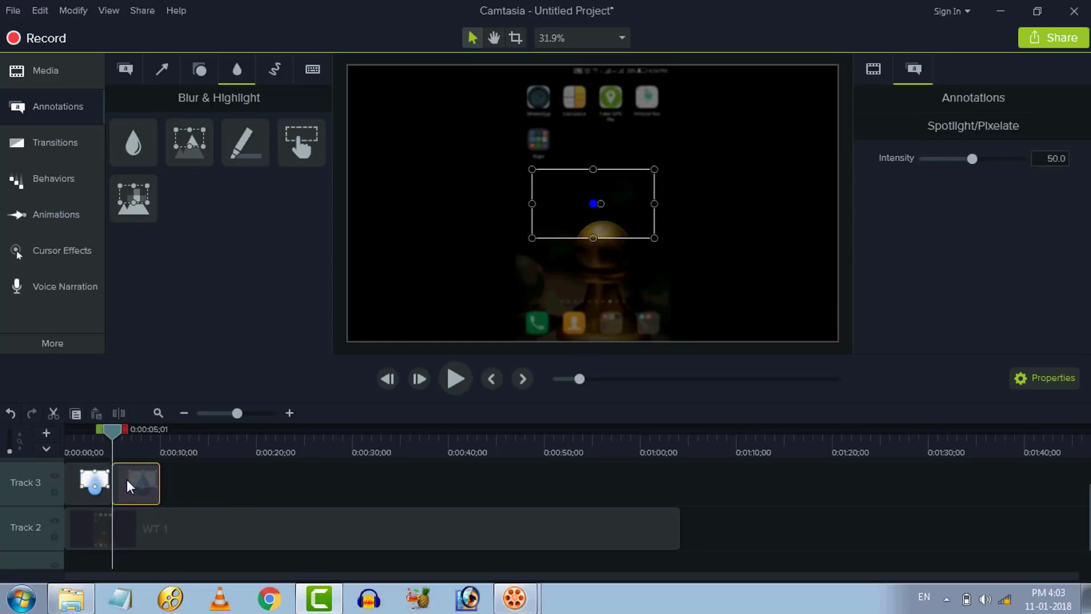
{"action": "left_click_drag", "start_coordinate": [648, 211], "coordinate": [635, 120]}
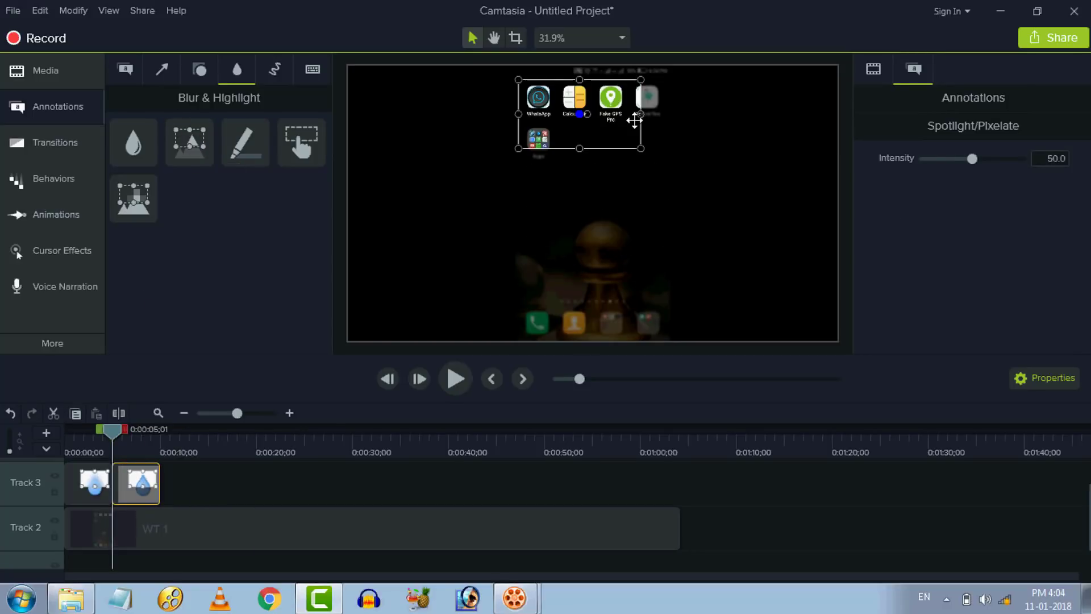
{"action": "left_click_drag", "start_coordinate": [641, 113], "coordinate": [556, 116]}
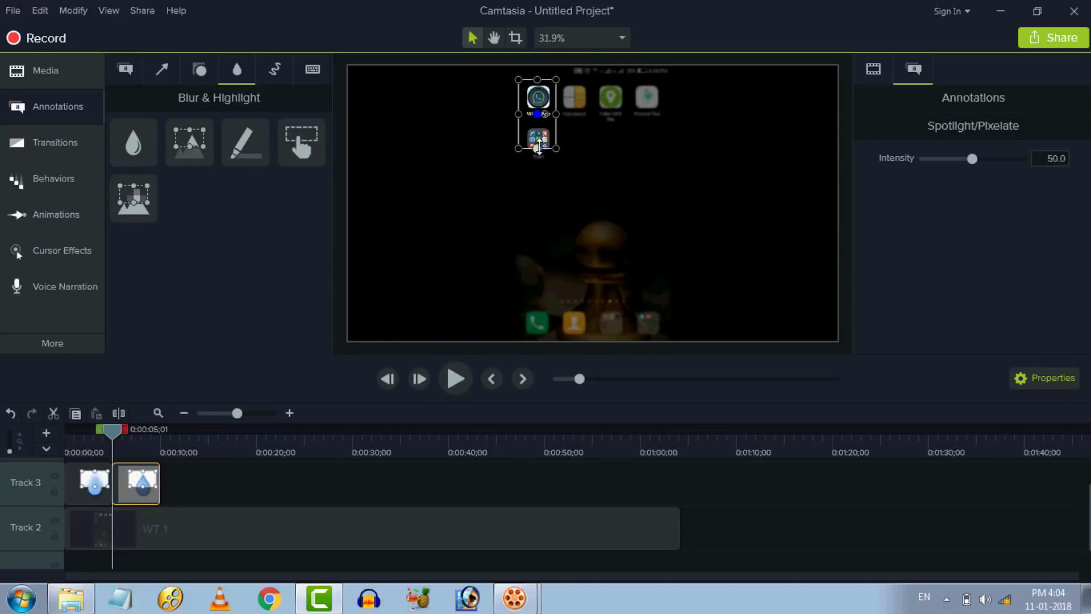
{"action": "left_click_drag", "start_coordinate": [538, 145], "coordinate": [546, 119]}
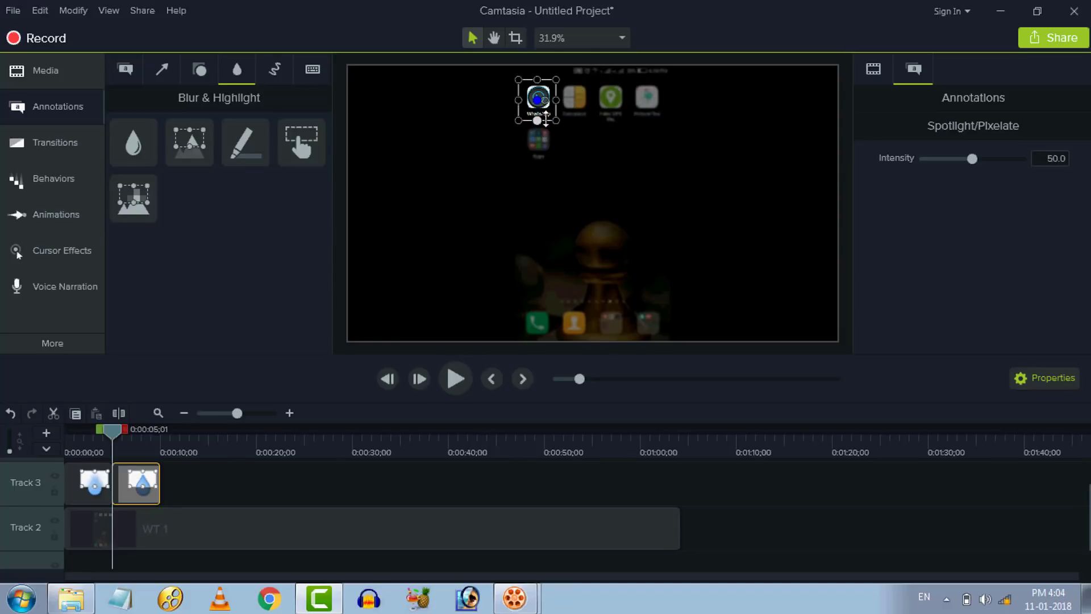
{"action": "left_click", "coordinate": [847, 535]}
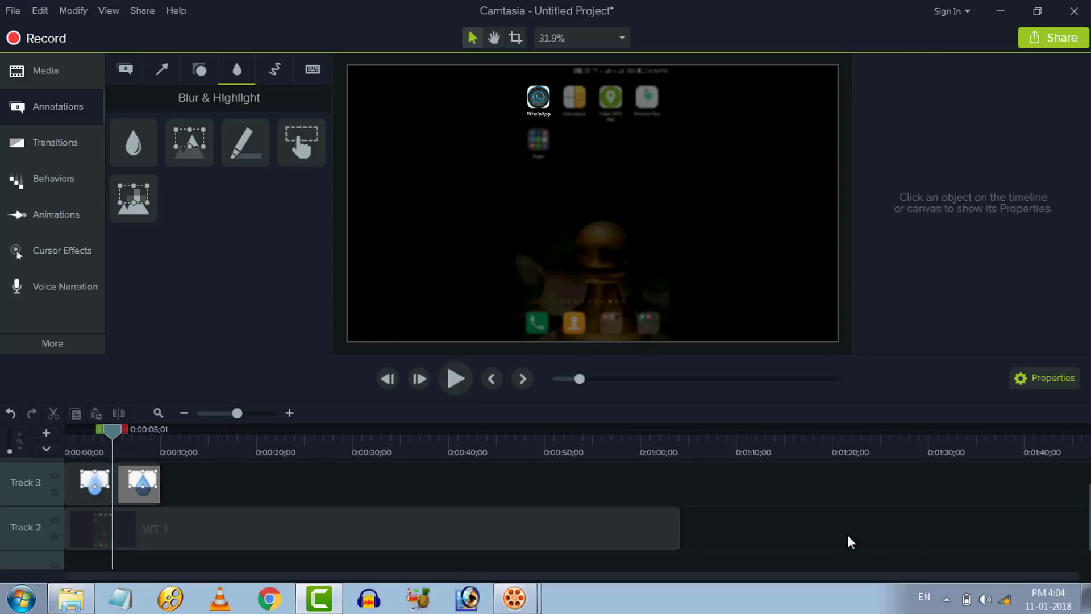
Play the timeline past the end of the spotlight clip to preview it, and select the spotlight clip.
{"action": "left_click", "coordinate": [453, 378]}
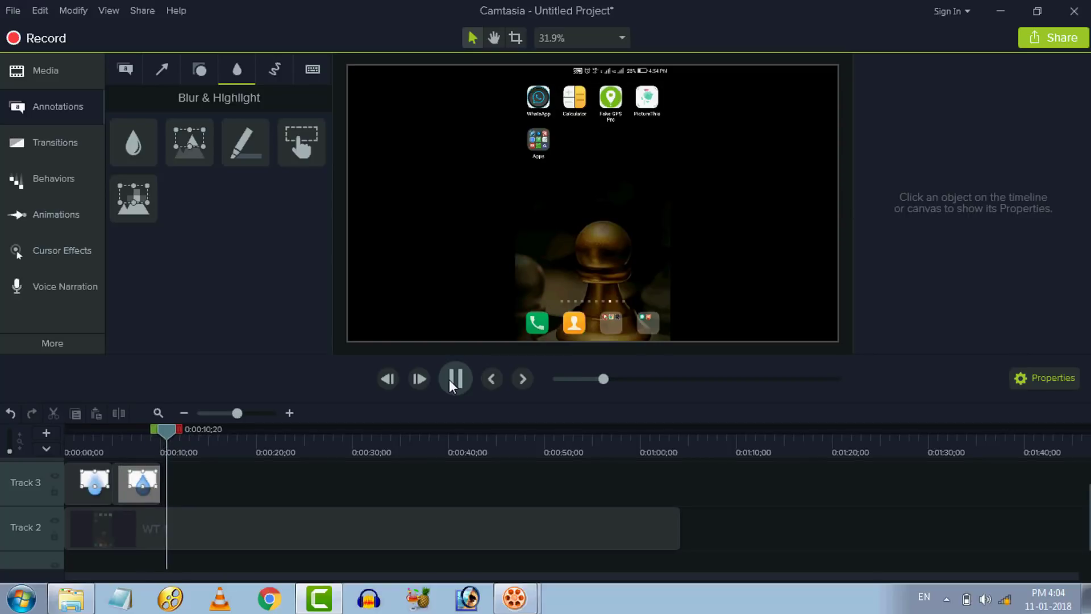
{"action": "left_click", "coordinate": [449, 380]}
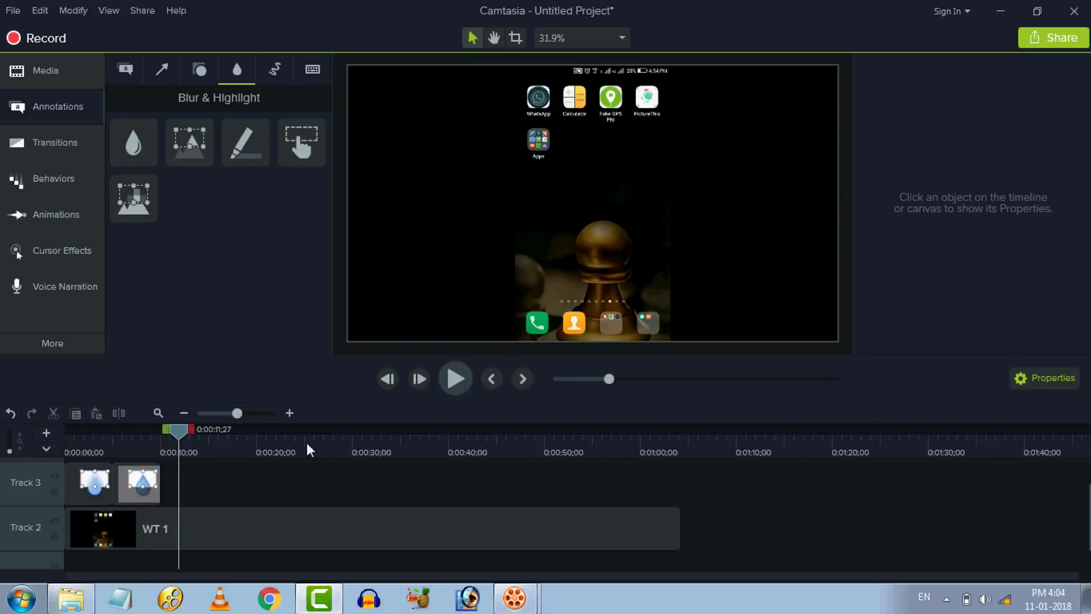
{"action": "left_click", "coordinate": [155, 485]}
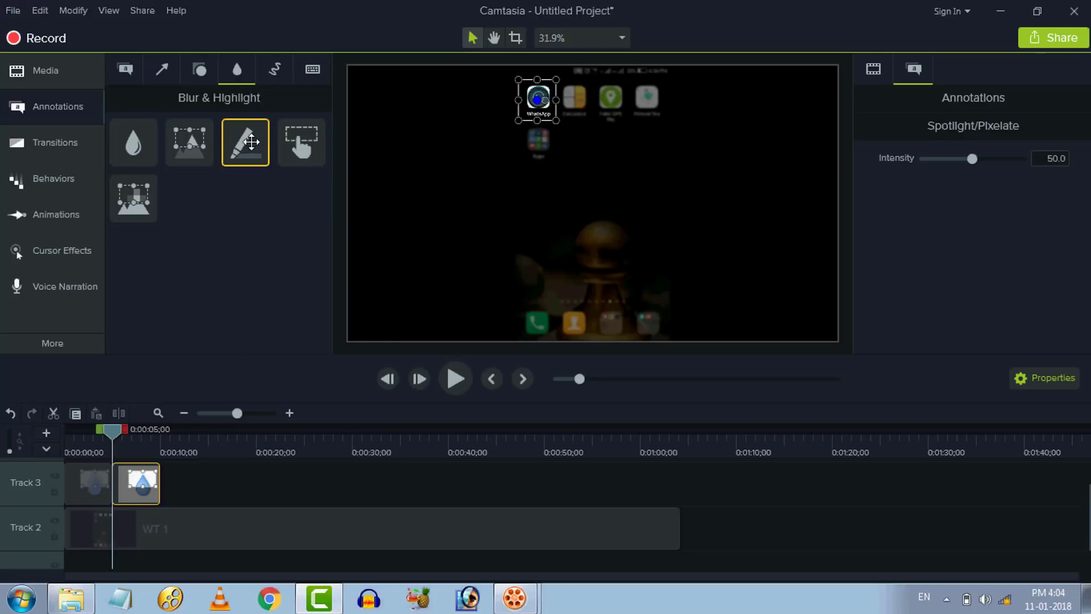
Add a Highlighter annotation on Track 3 right after the spotlight clip, sized and placed over the Calculator icon.
{"action": "mouse_move", "coordinate": [246, 147]}
{"action": "left_mouse_down"}
{"action": "mouse_move", "coordinate": [237, 341]}
{"action": "mouse_move", "coordinate": [214, 477]}
{"action": "mouse_move", "coordinate": [184, 486]}
{"action": "left_mouse_up"}
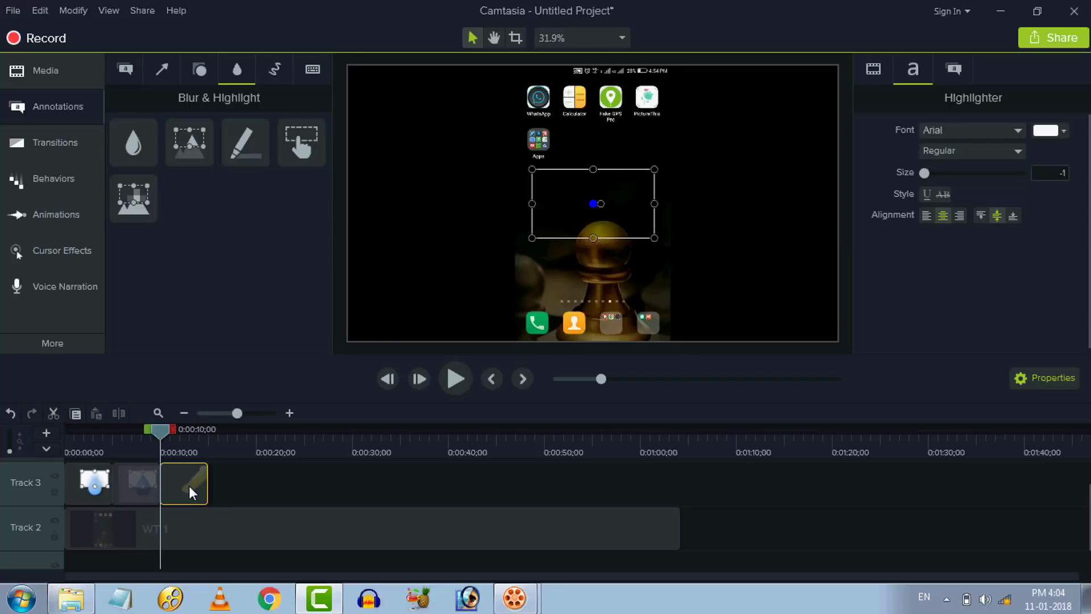
{"action": "left_click_drag", "start_coordinate": [609, 219], "coordinate": [613, 138]}
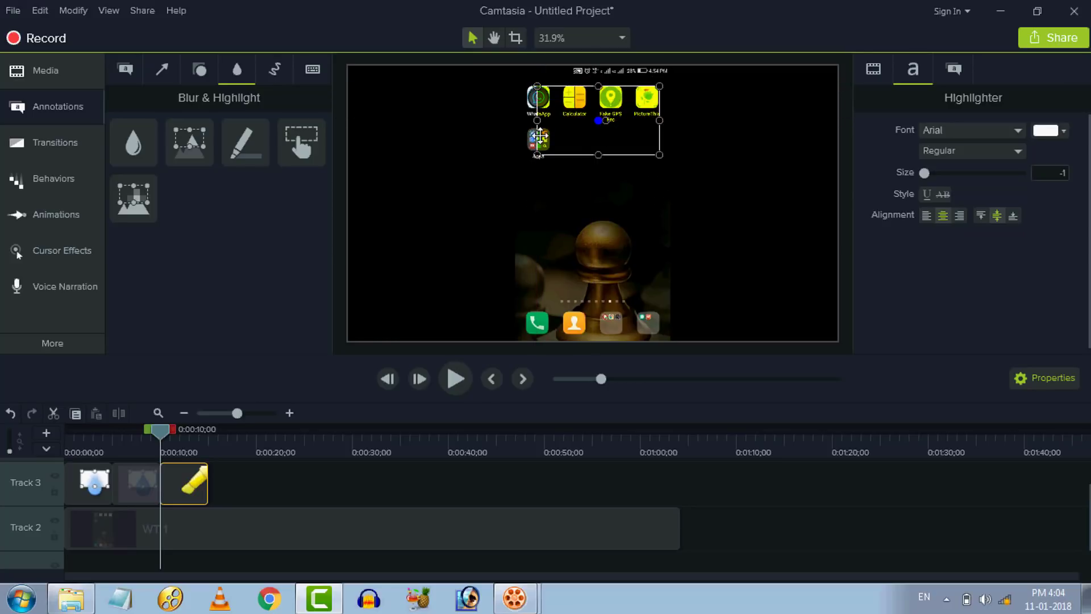
{"action": "left_click_drag", "start_coordinate": [659, 119], "coordinate": [579, 110]}
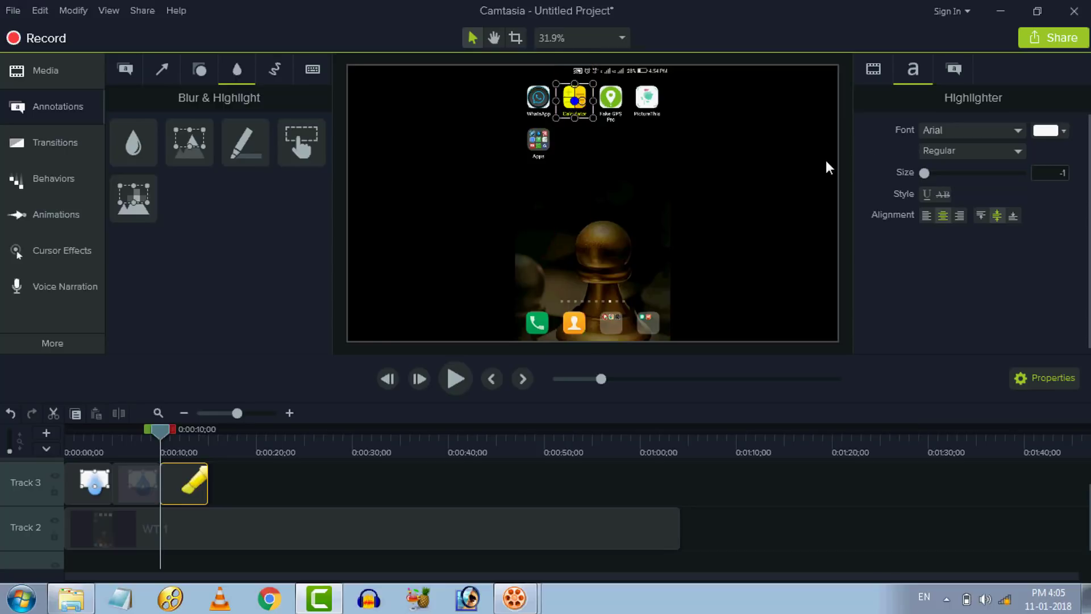
Try a pink fill on the highlighter over the Calculator icon and settle on green (#1B9D2C).
{"action": "left_click", "coordinate": [955, 69]}
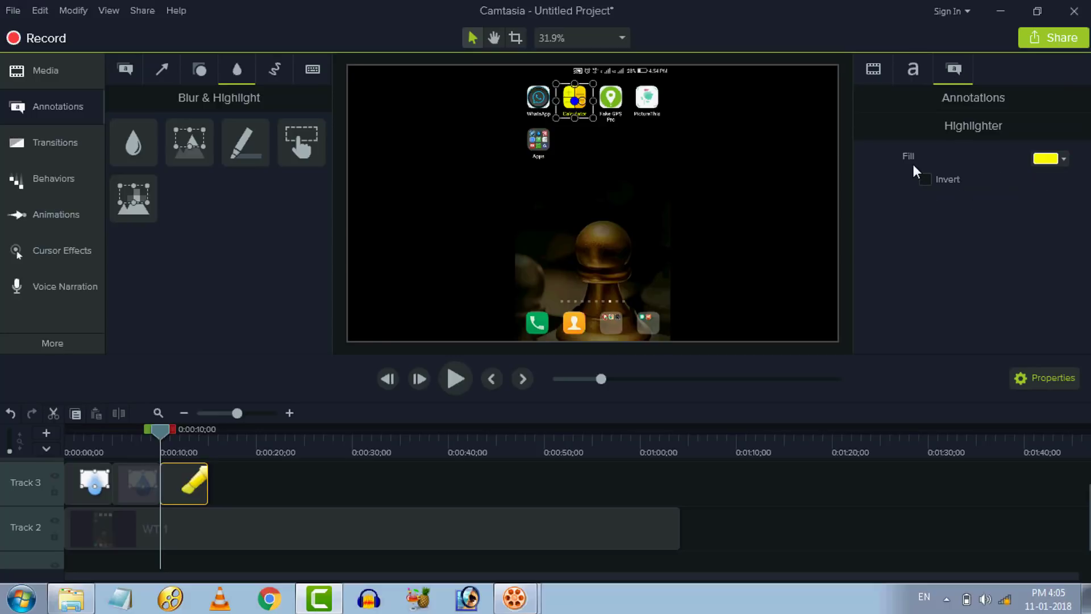
{"action": "left_click", "coordinate": [1061, 164]}
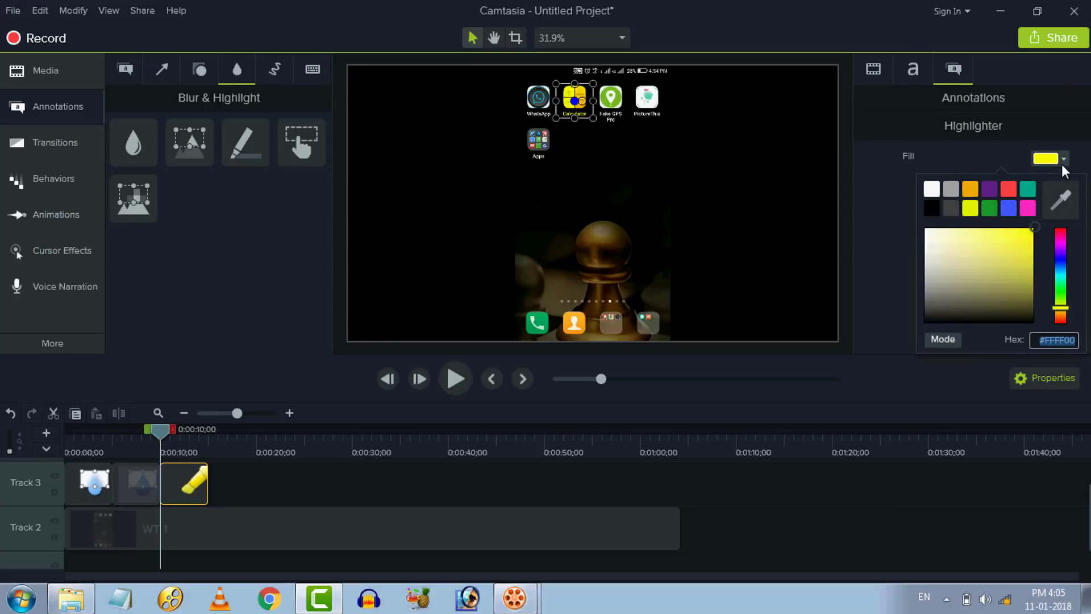
{"action": "left_click", "coordinate": [1027, 209]}
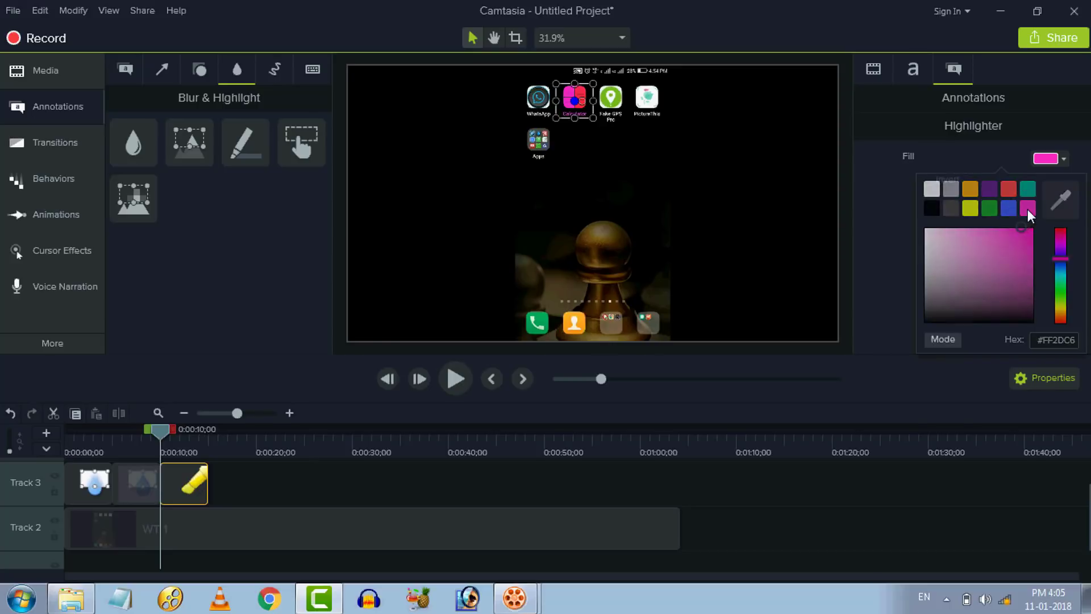
{"action": "left_click", "coordinate": [1063, 159]}
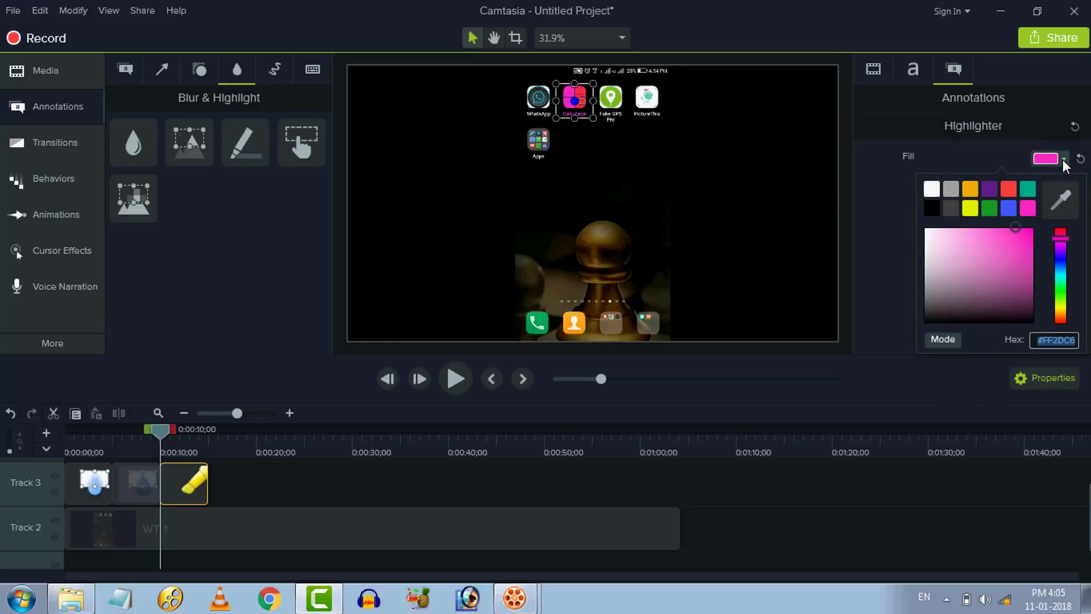
{"action": "left_click", "coordinate": [990, 212]}
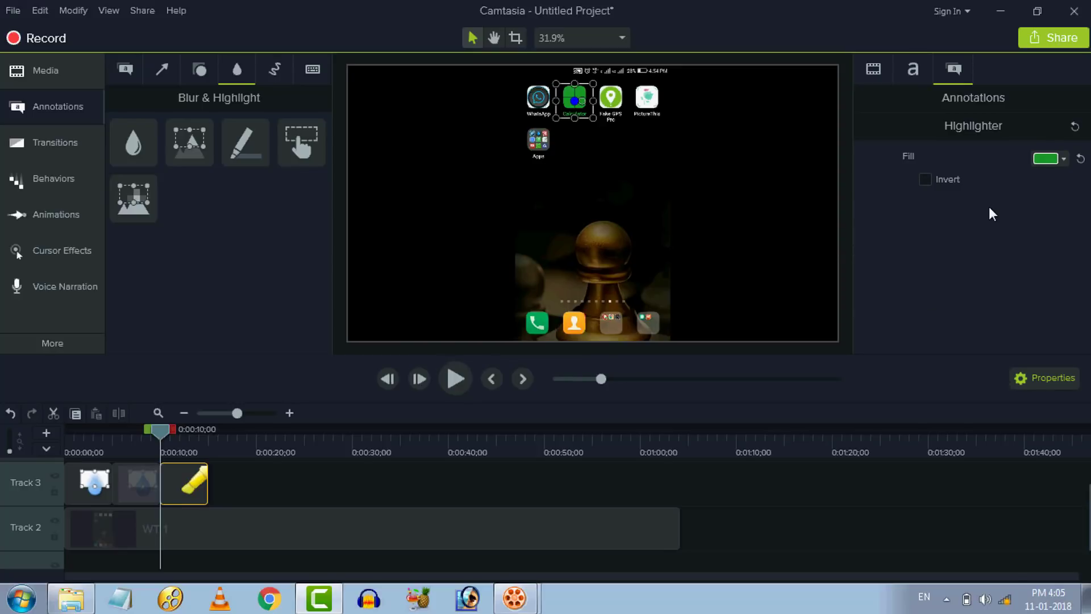
{"action": "left_click", "coordinate": [1051, 159]}
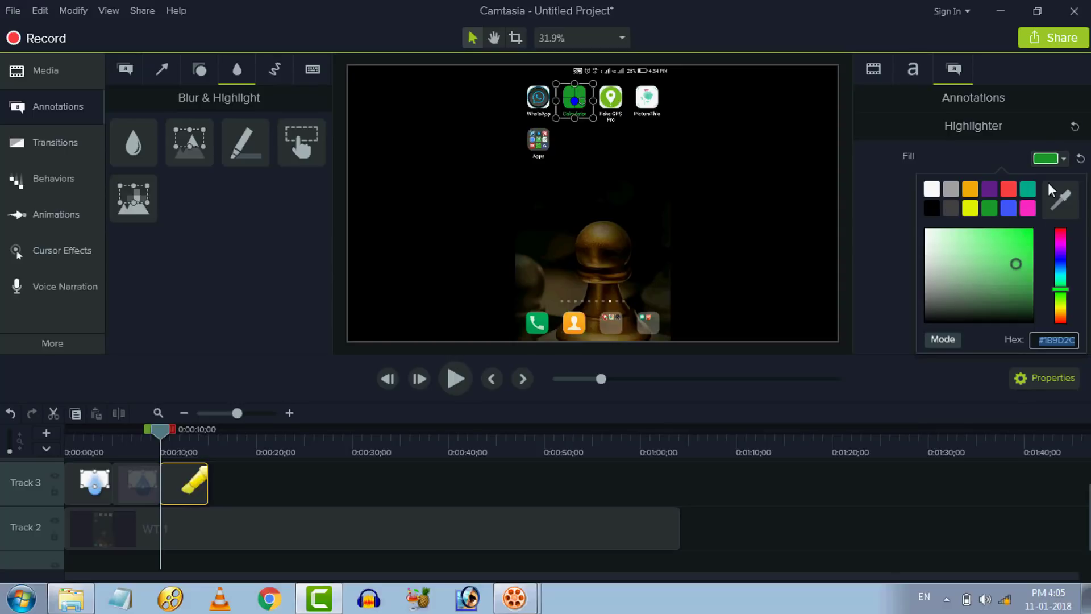
{"action": "left_click", "coordinate": [1057, 158]}
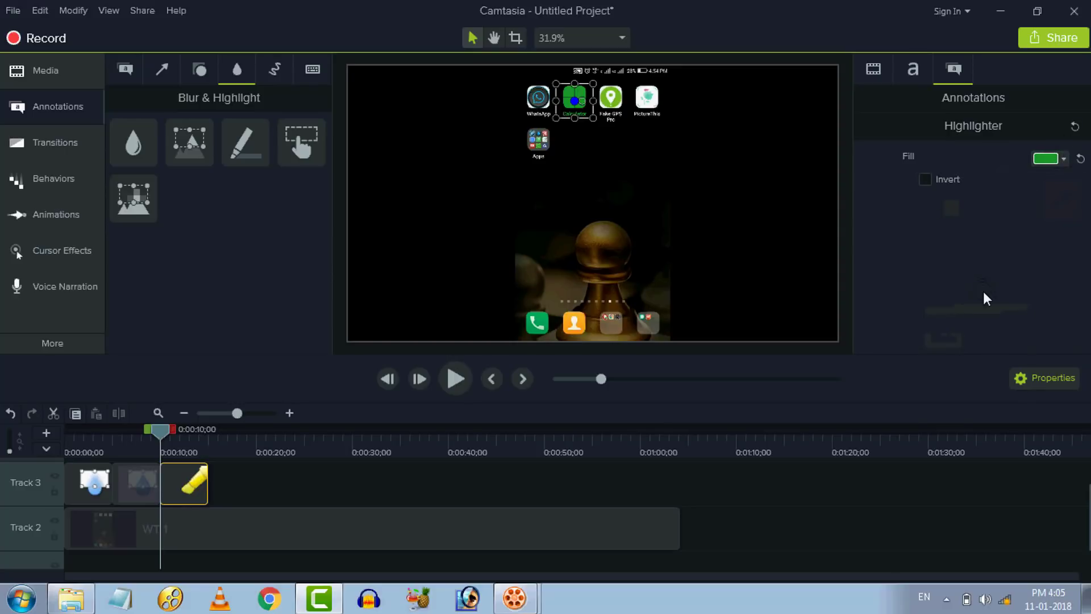
{"action": "left_click", "coordinate": [752, 498]}
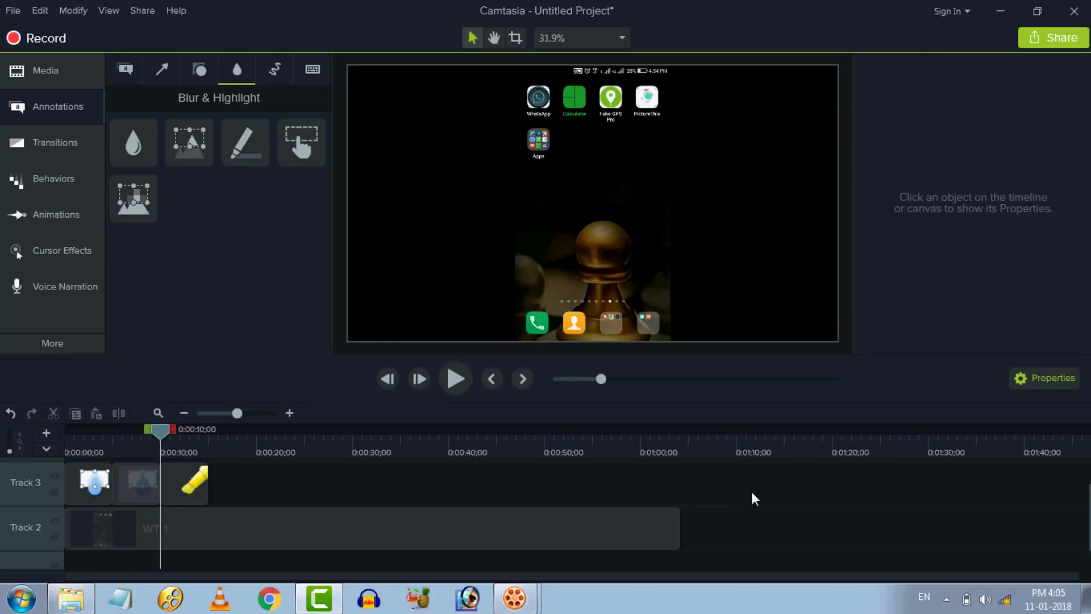
Add a Pixelate annotation on Track 3 right after the highlighter clip, sized over the single app icon, with intensity 17.5.
{"action": "left_click", "coordinate": [211, 447]}
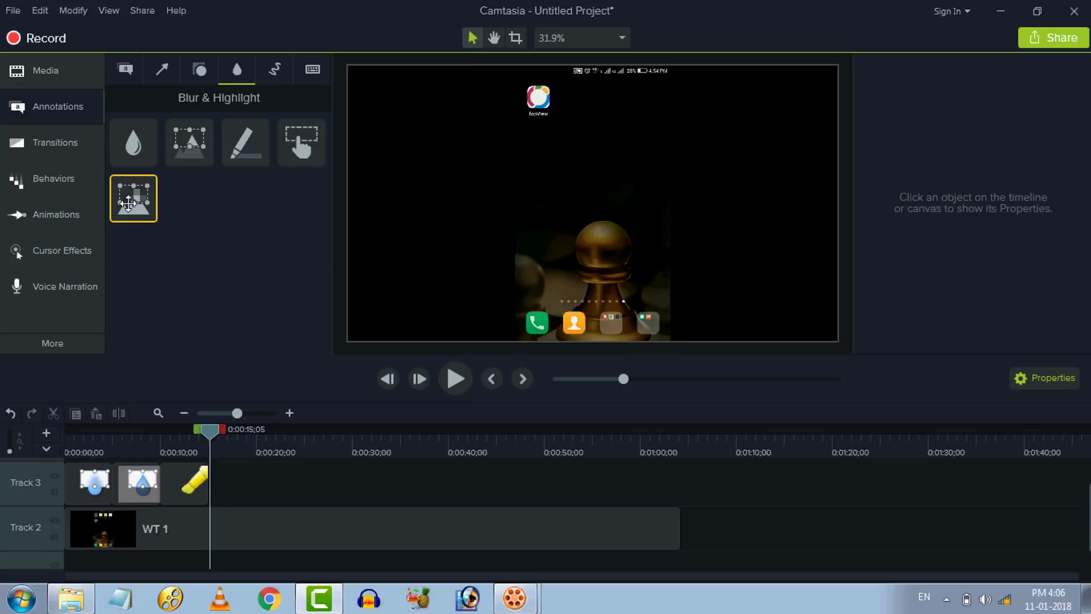
{"action": "left_click_drag", "start_coordinate": [128, 203], "coordinate": [216, 493]}
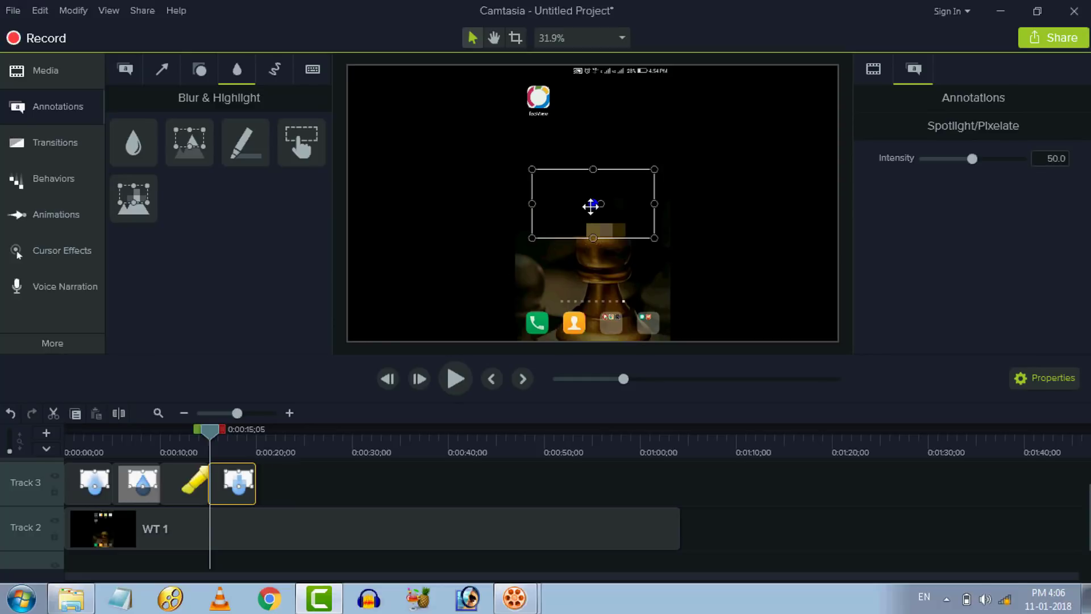
{"action": "left_click_drag", "start_coordinate": [592, 203], "coordinate": [536, 126]}
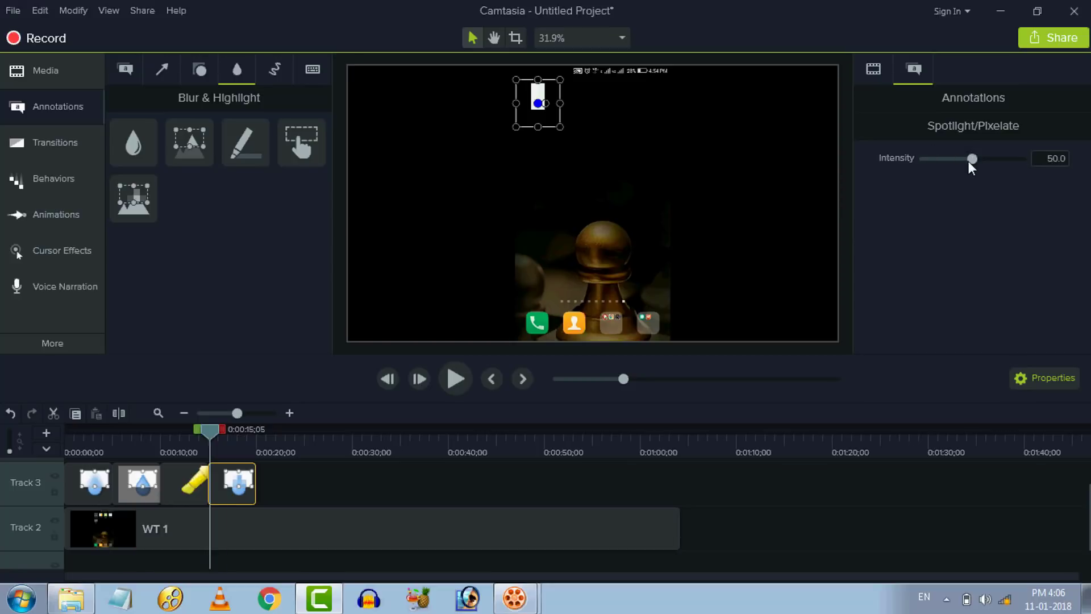
{"action": "left_click_drag", "start_coordinate": [970, 161], "coordinate": [937, 163]}
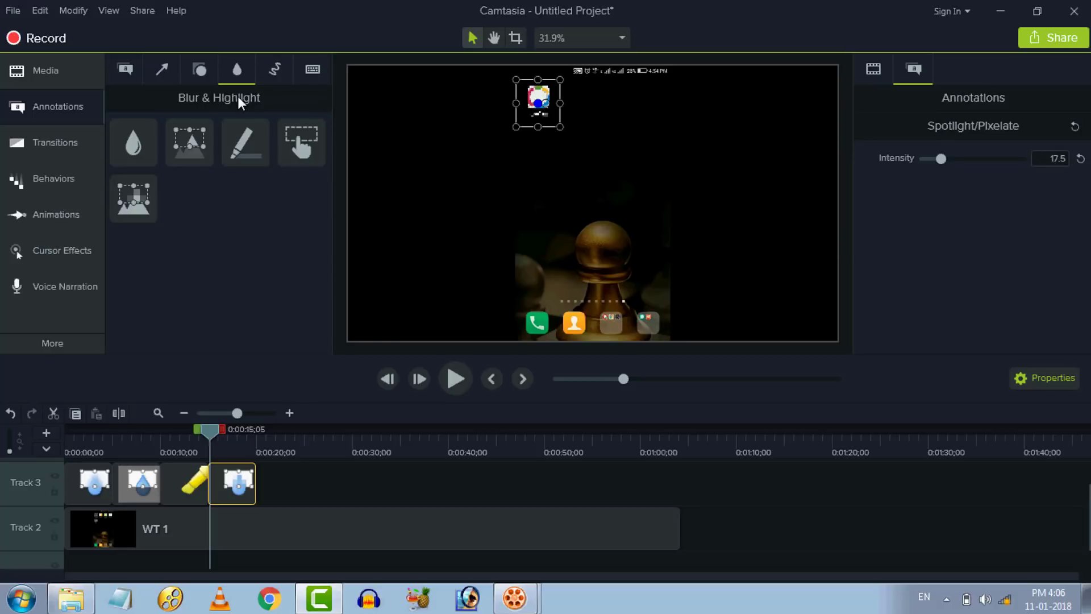
Play the timeline from the start to about 30 seconds to preview the blur, spotlight, highlighter and pixelate effects.
{"action": "left_click", "coordinate": [296, 529]}
{"action": "key", "text": "ctrl+Home"}
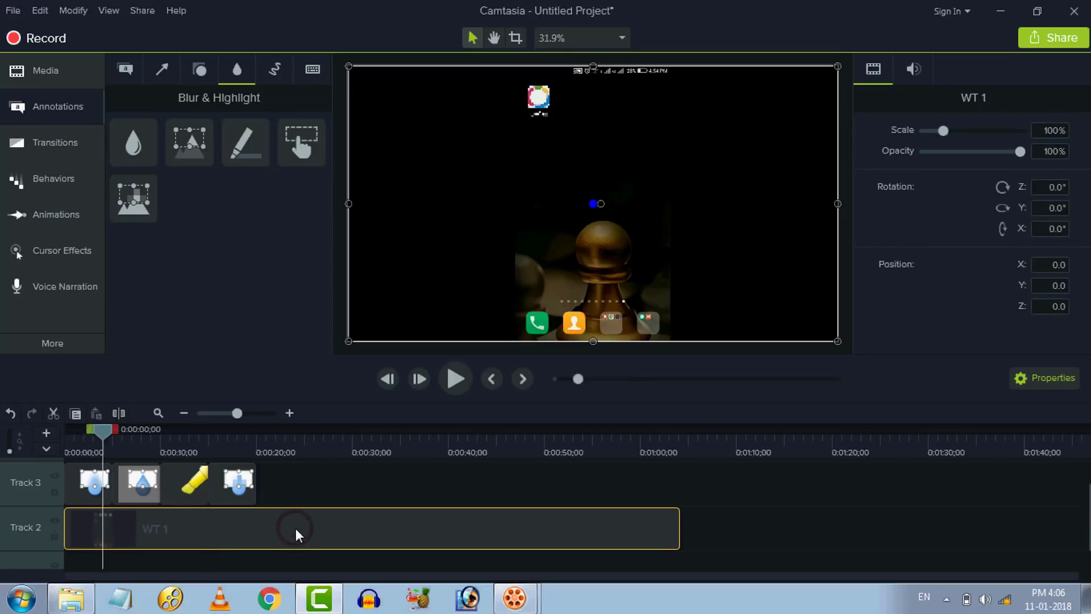
{"action": "left_click", "coordinate": [297, 489]}
{"action": "key", "text": "space"}
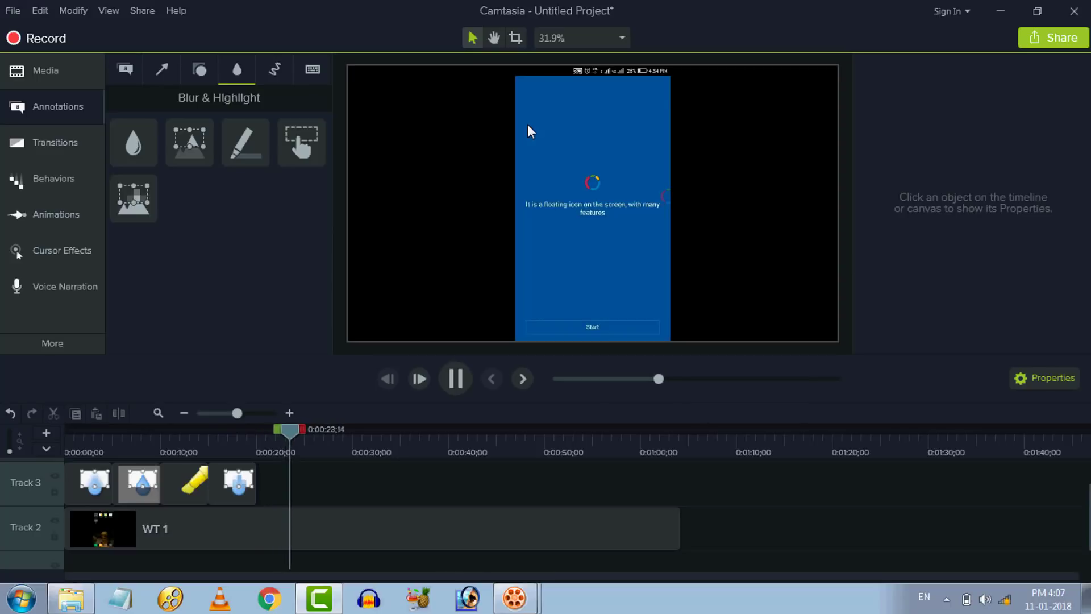
{"action": "left_click", "coordinate": [455, 378]}
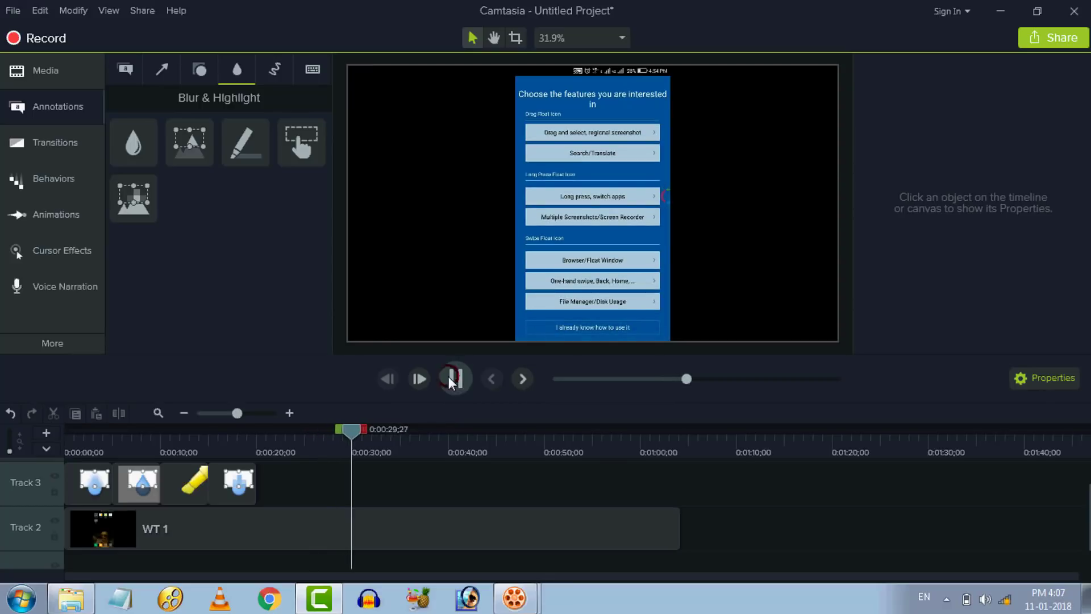
Add a Sketch Motion arrow on Track 3 at about 30 seconds, enlarged and rotated to point at the Search/Translate option.
{"action": "left_click", "coordinate": [274, 70]}
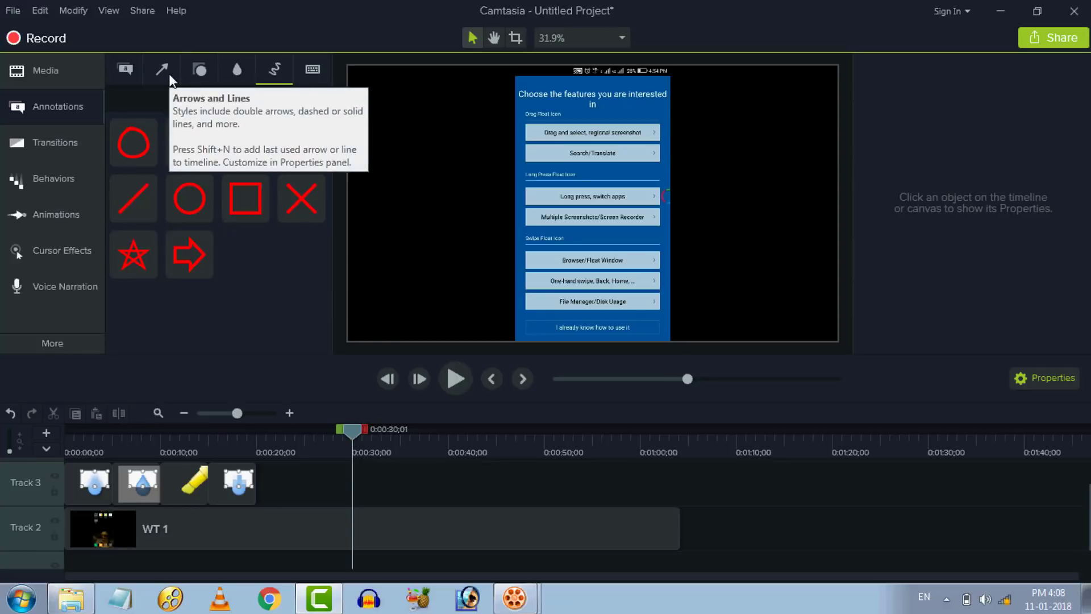
{"action": "mouse_move", "coordinate": [246, 146]}
{"action": "left_mouse_down"}
{"action": "mouse_move", "coordinate": [246, 253]}
{"action": "mouse_move", "coordinate": [310, 460]}
{"action": "mouse_move", "coordinate": [370, 483]}
{"action": "mouse_move", "coordinate": [344, 484]}
{"action": "mouse_move", "coordinate": [376, 485]}
{"action": "left_mouse_up"}
{"action": "left_click", "coordinate": [371, 438]}
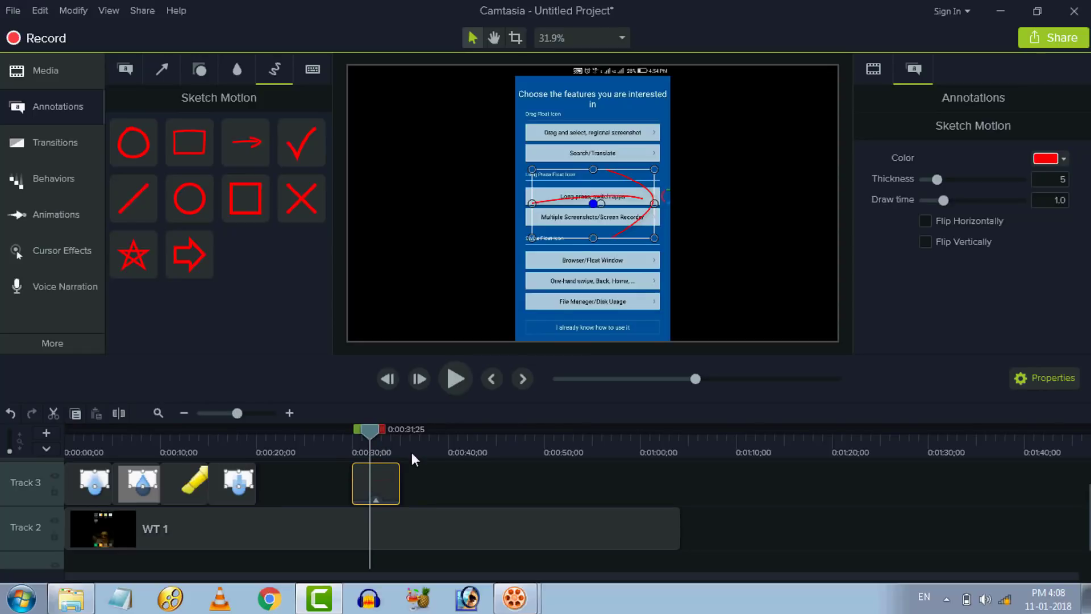
{"action": "left_click_drag", "start_coordinate": [654, 202], "coordinate": [701, 193]}
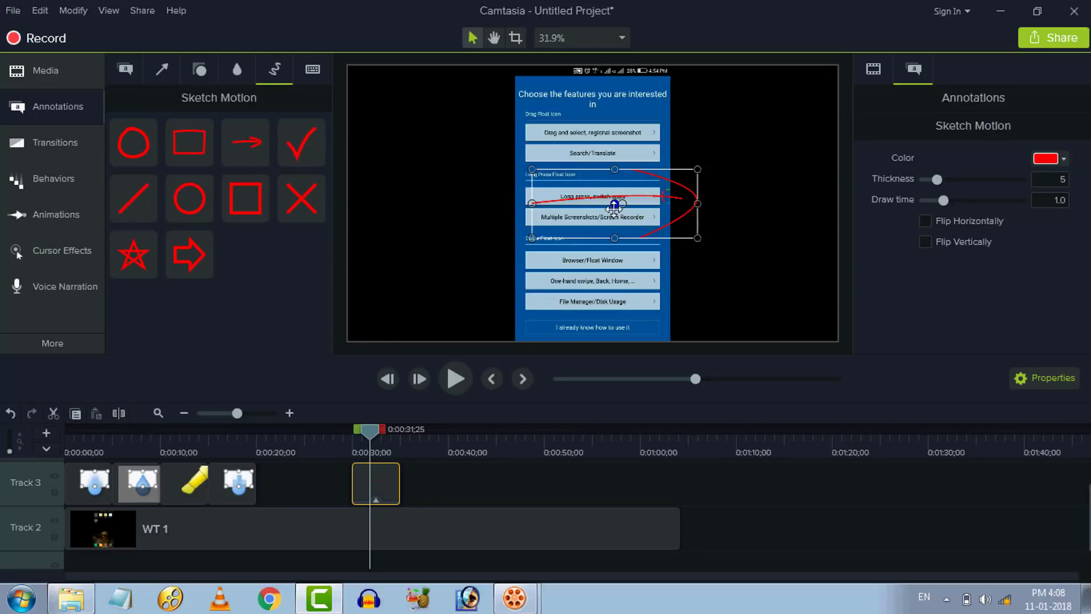
{"action": "mouse_move", "coordinate": [623, 205]}
{"action": "left_mouse_down"}
{"action": "mouse_move", "coordinate": [608, 201]}
{"action": "mouse_move", "coordinate": [721, 231]}
{"action": "mouse_move", "coordinate": [739, 207]}
{"action": "left_mouse_up"}
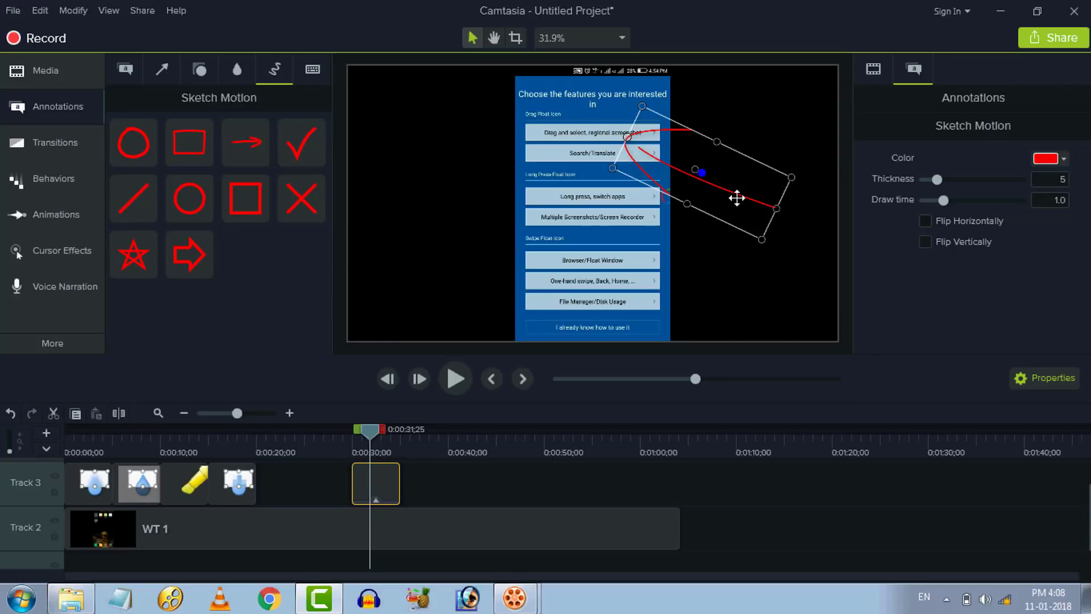
{"action": "left_click_drag", "start_coordinate": [761, 240], "coordinate": [778, 259]}
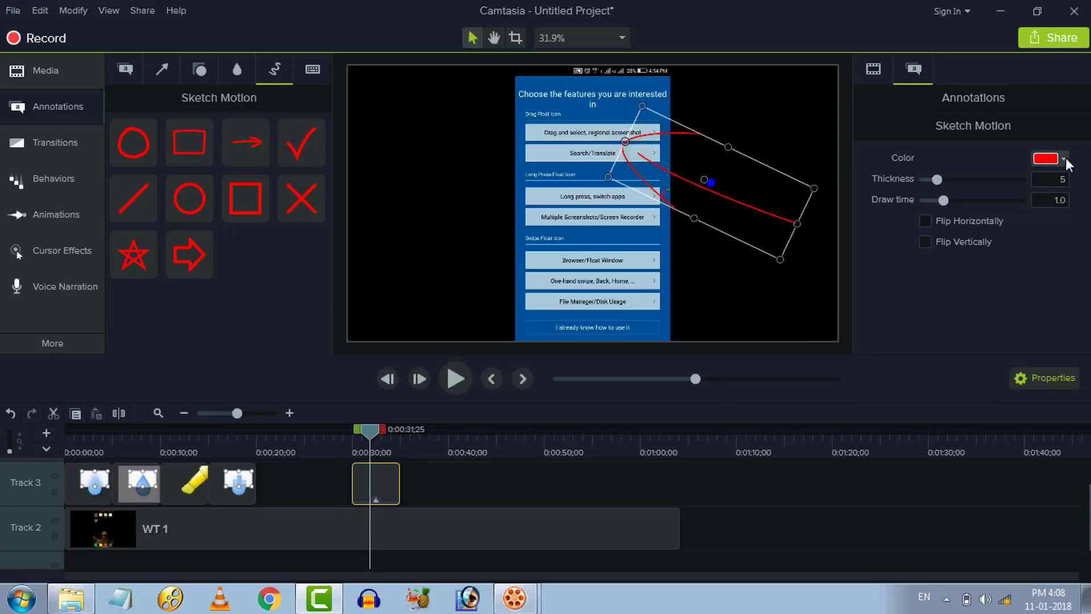
Set the sketch arrow's thickness to 9 and its draw time to 1.3.
{"action": "scroll", "coordinate": [938, 180], "scroll_direction": "up", "scroll_amount": 4}
{"action": "mouse_move", "coordinate": [943, 200]}
{"action": "left_mouse_down"}
{"action": "mouse_move", "coordinate": [980, 206]}
{"action": "mouse_move", "coordinate": [963, 209]}
{"action": "left_mouse_up"}
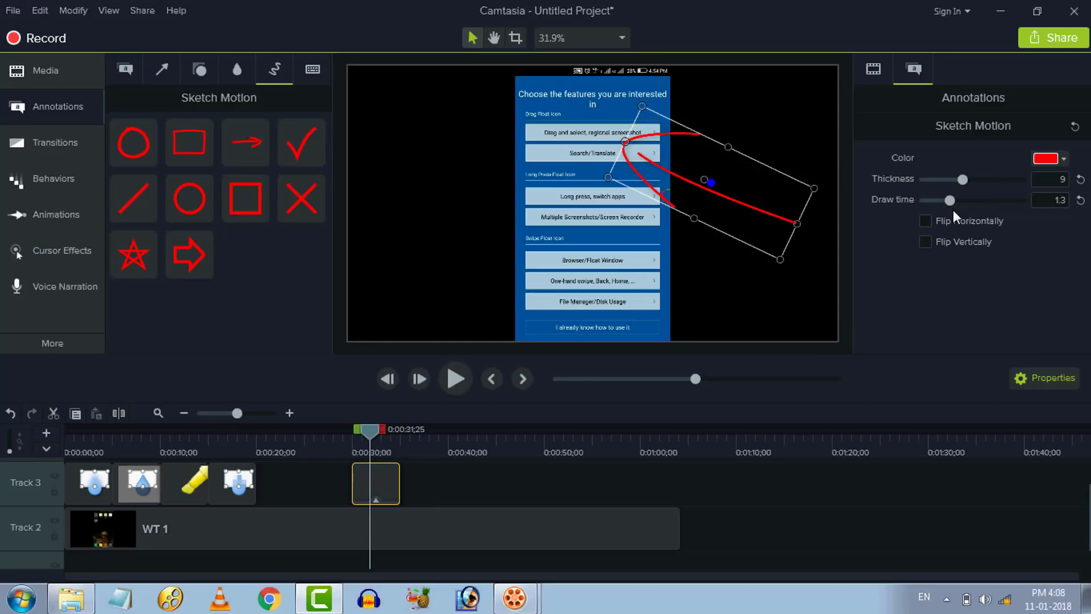
{"action": "left_click", "coordinate": [848, 500]}
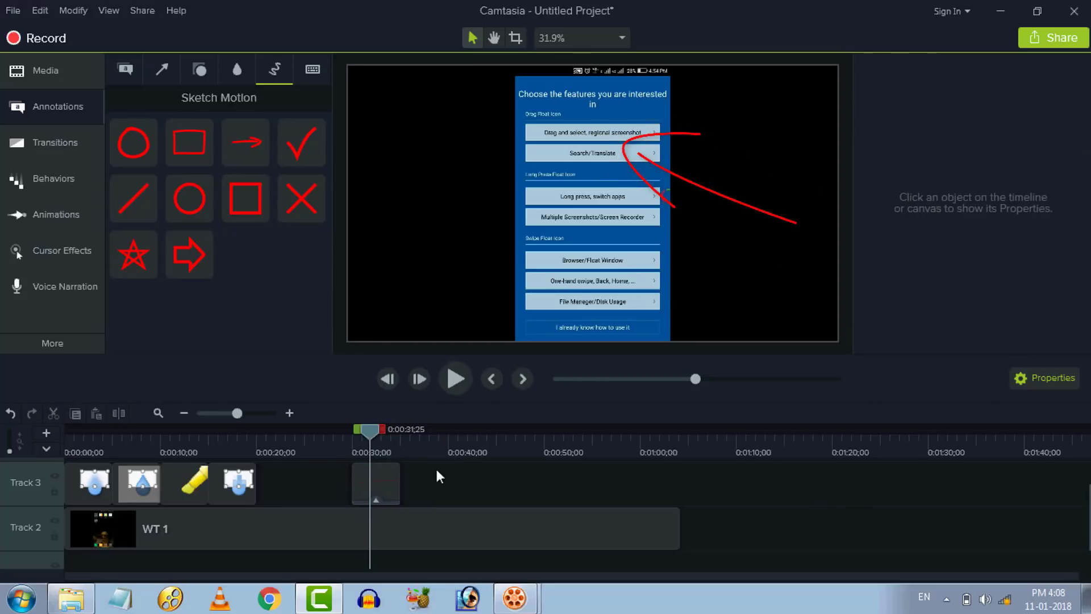
Play the timeline from just before the sketch arrow clip to about 39 seconds to preview its drawing animation.
{"action": "left_click", "coordinate": [395, 482]}
{"action": "left_click", "coordinate": [469, 483]}
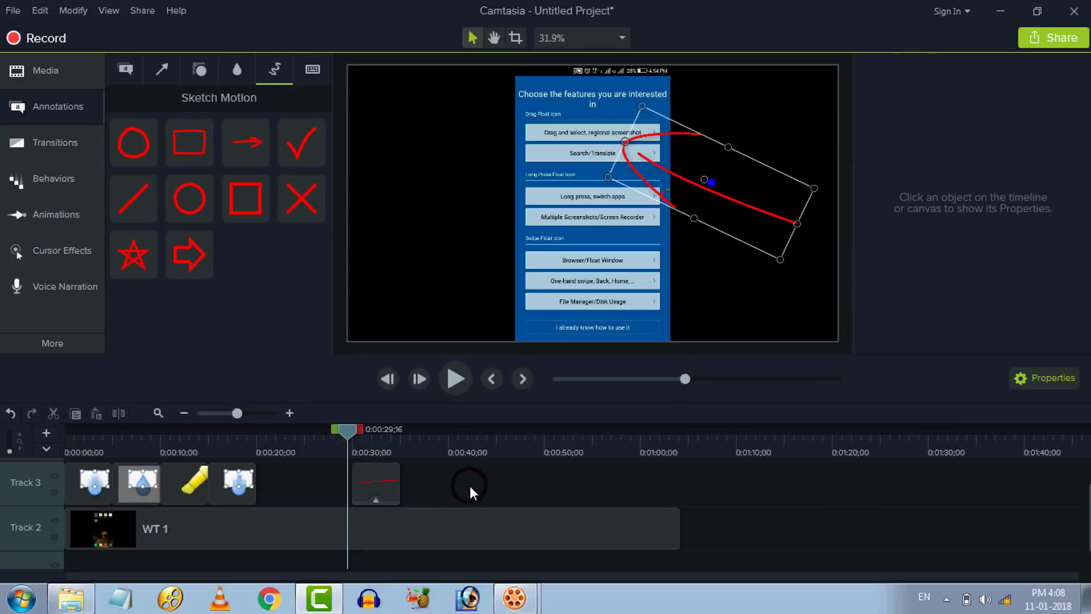
{"action": "left_click", "coordinate": [468, 379]}
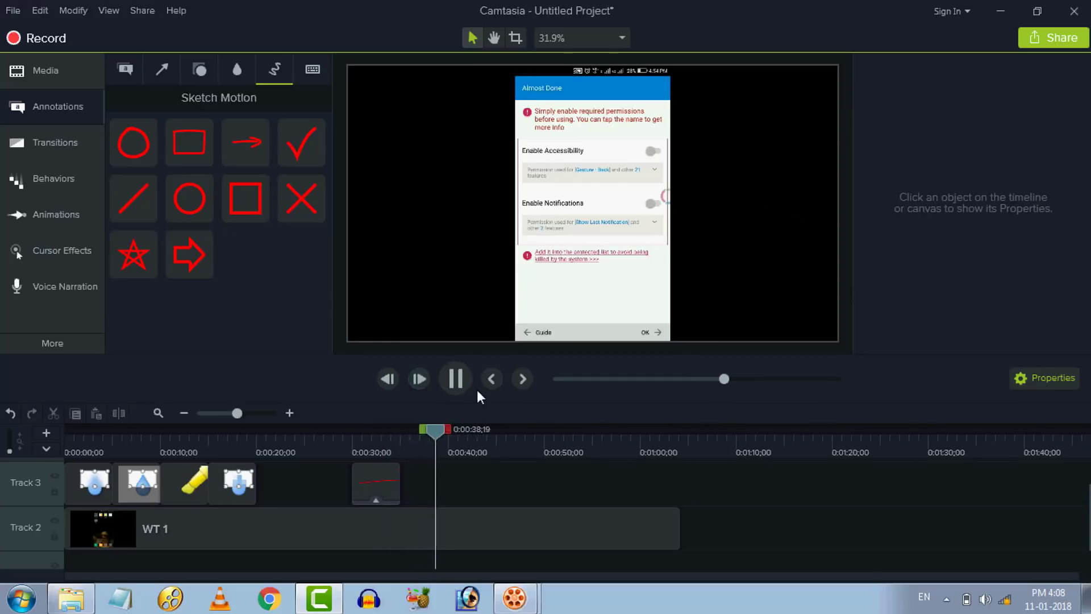
{"action": "left_click", "coordinate": [455, 379]}
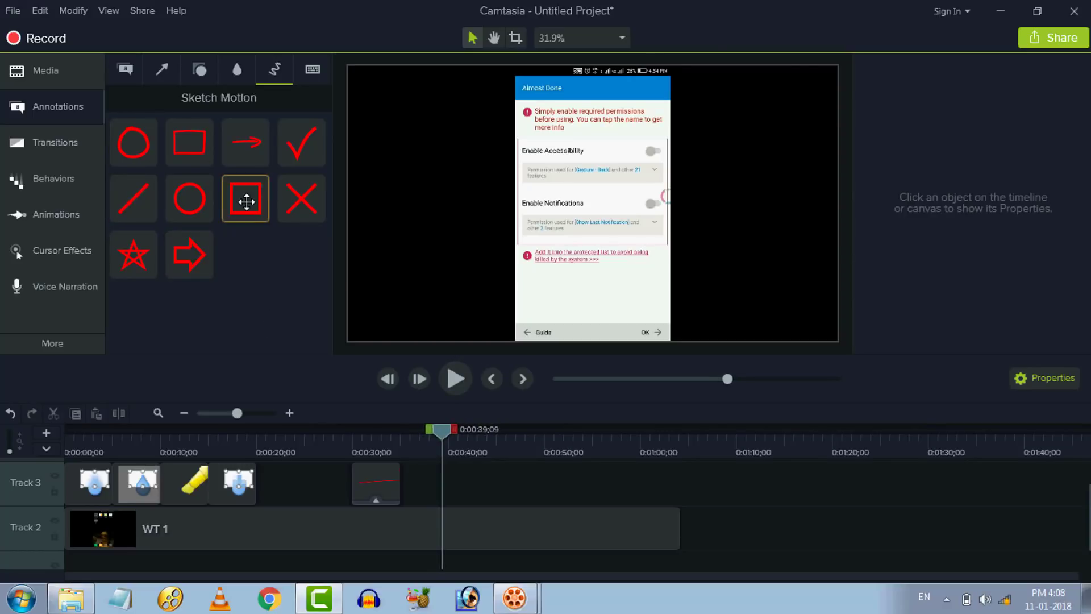
Add a Sketch Motion square on Track 3 right after the arrow clip, sized around the Enable Accessibility row.
{"action": "mouse_move", "coordinate": [244, 198]}
{"action": "left_mouse_down"}
{"action": "mouse_move", "coordinate": [307, 360]}
{"action": "mouse_move", "coordinate": [409, 480]}
{"action": "left_mouse_up"}
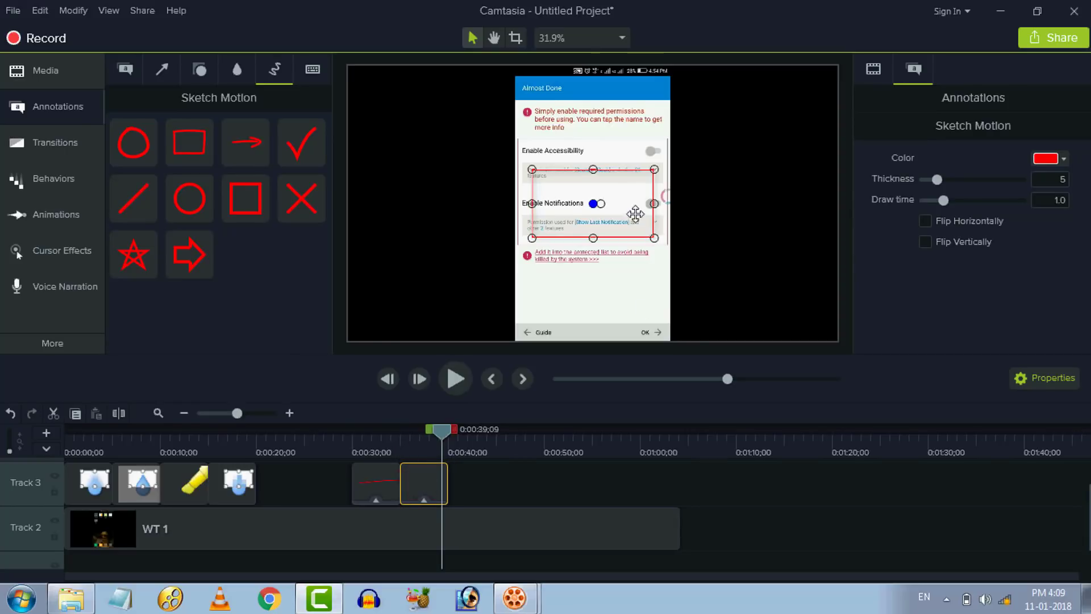
{"action": "mouse_move", "coordinate": [634, 213]}
{"action": "left_mouse_down"}
{"action": "mouse_move", "coordinate": [621, 178]}
{"action": "mouse_move", "coordinate": [668, 168]}
{"action": "left_mouse_up"}
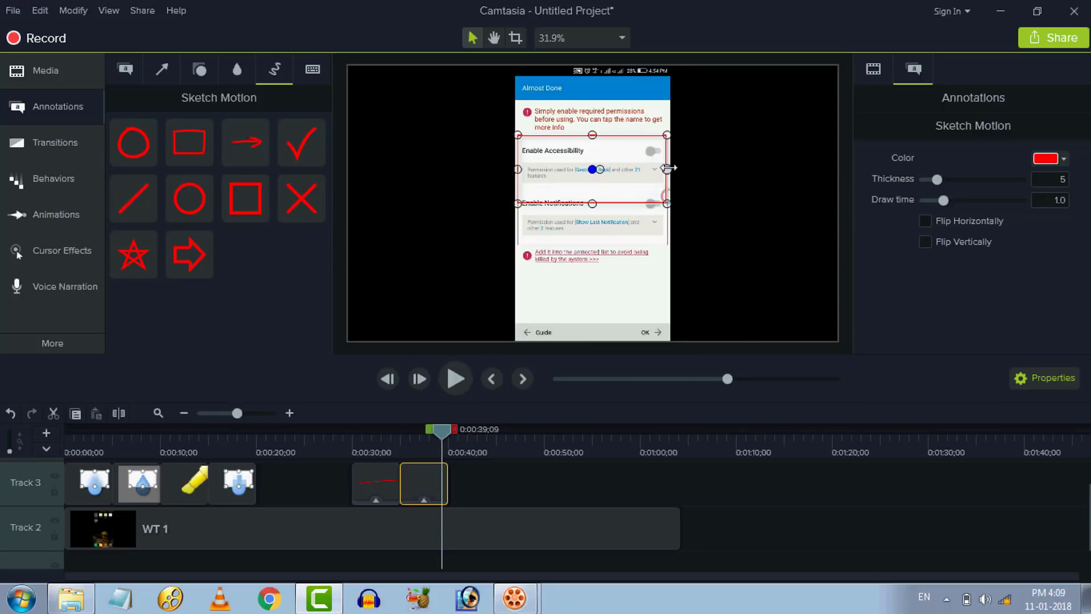
{"action": "left_click_drag", "start_coordinate": [592, 203], "coordinate": [592, 163]}
Play the timeline from the start of the sketch square clip to about 44 seconds to preview it.
{"action": "left_click", "coordinate": [411, 477]}
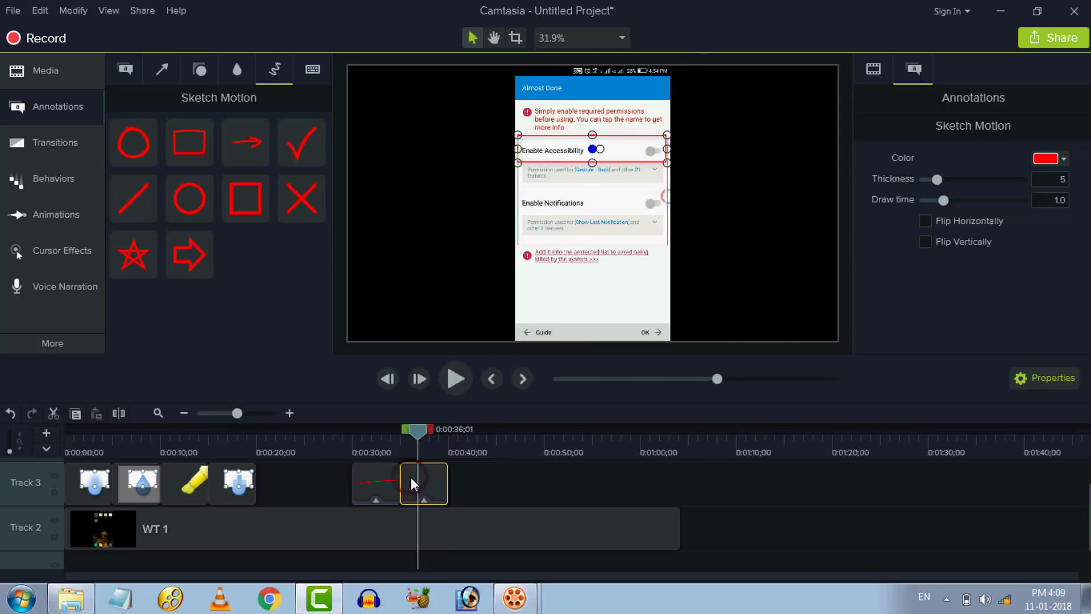
{"action": "left_click", "coordinate": [521, 477]}
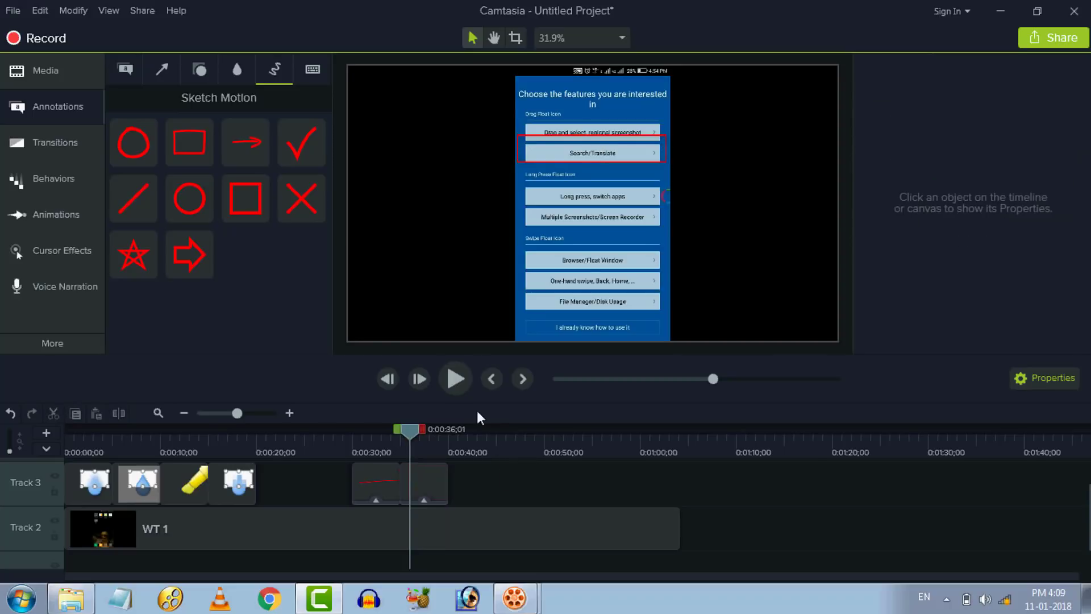
{"action": "left_click", "coordinate": [458, 375]}
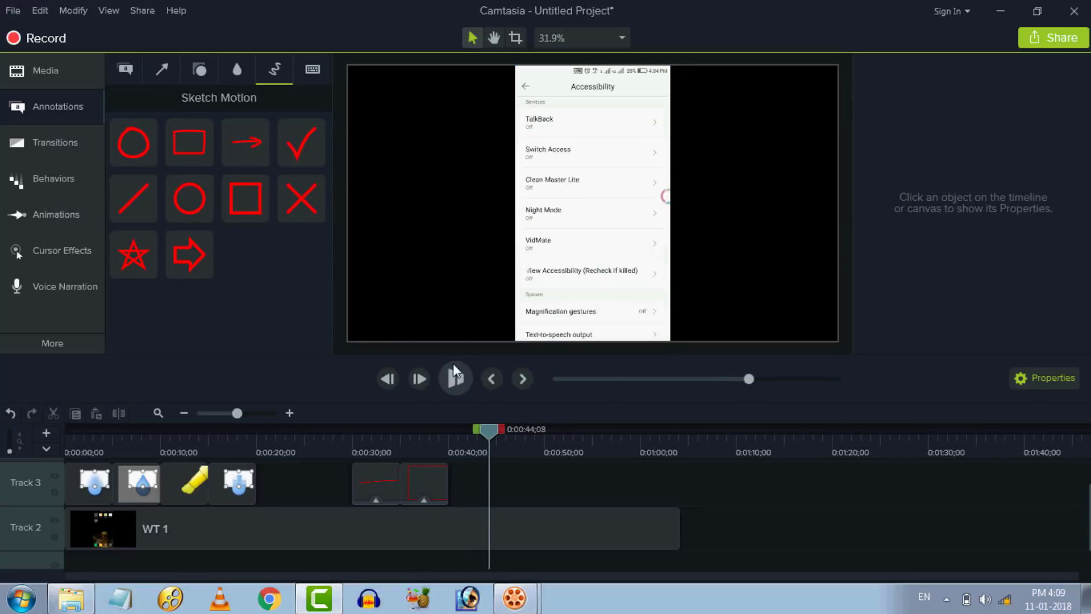
{"action": "left_click", "coordinate": [455, 375]}
Add the first Ctrl+A keystroke callout to Track 3 at about 44 seconds.
{"action": "left_click", "coordinate": [311, 73]}
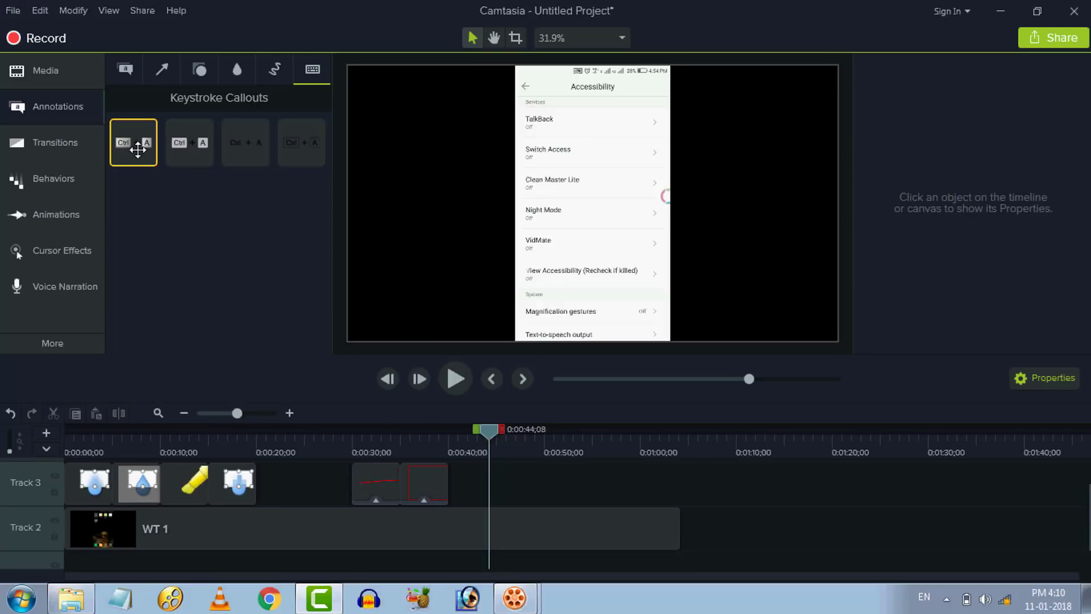
{"action": "left_click_drag", "start_coordinate": [138, 148], "coordinate": [500, 483]}
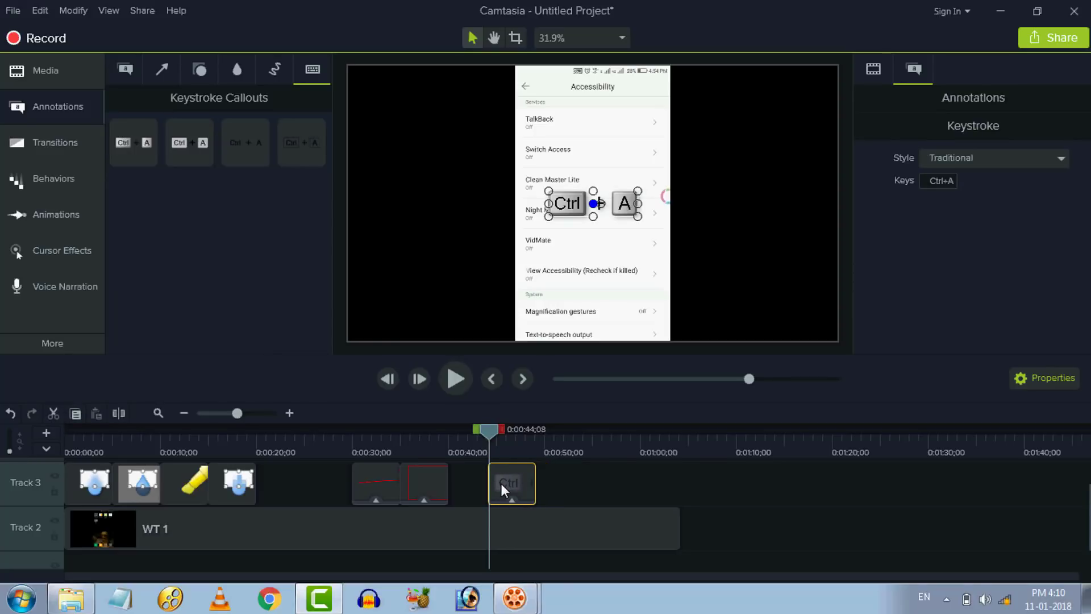
Set the keystroke callout's keys to Ctrl+Shift+V and place it in the lower-left area of the video frame.
{"action": "left_click_drag", "start_coordinate": [564, 205], "coordinate": [391, 312]}
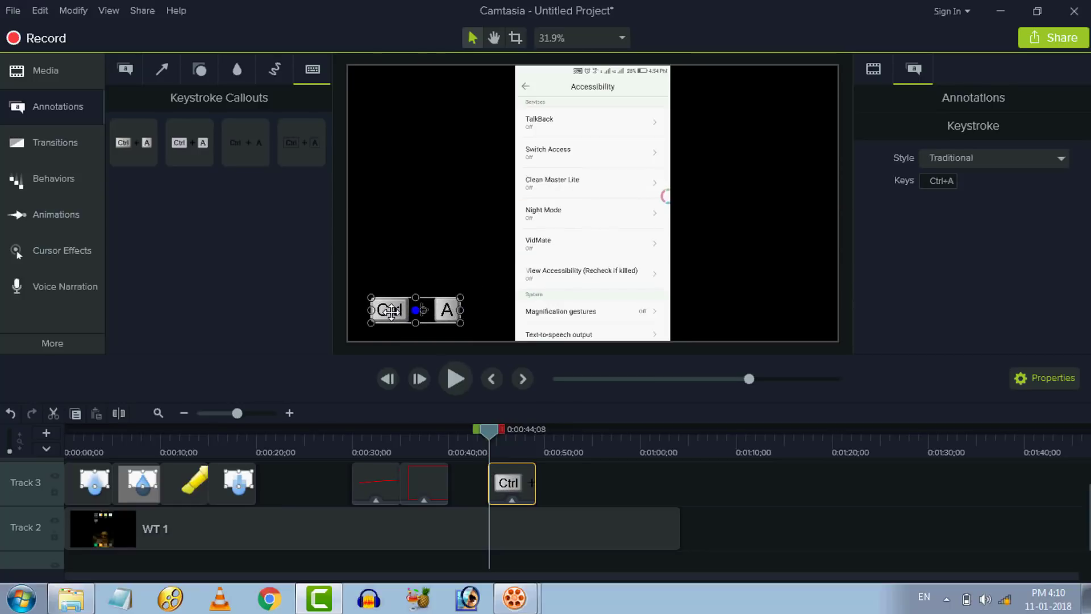
{"action": "left_click", "coordinate": [929, 182]}
{"action": "key", "text": "ctrl+shift"}
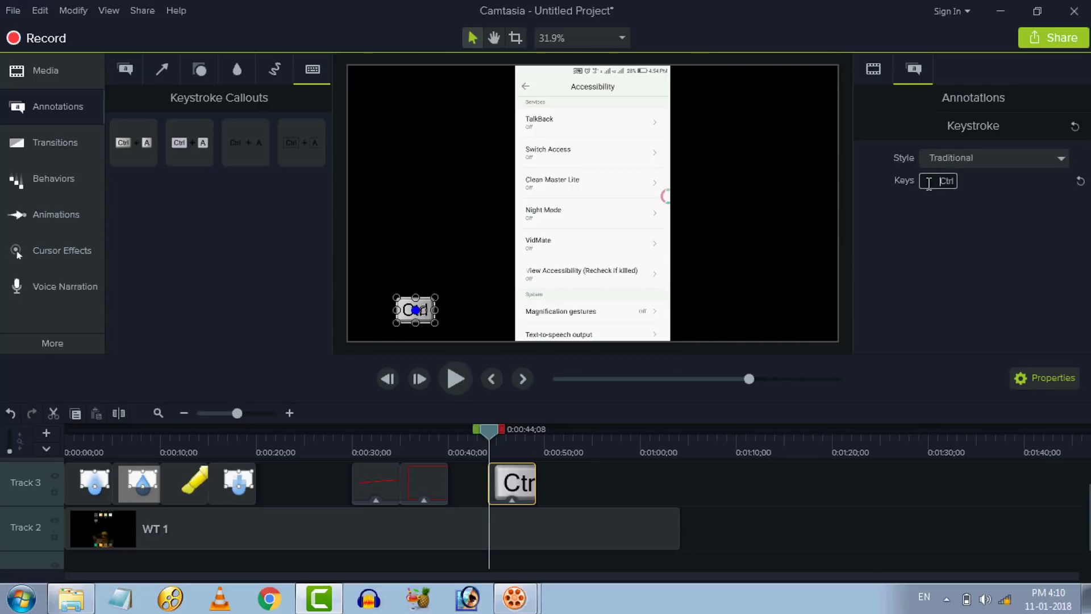
{"action": "key", "text": "ctrl+shift+v"}
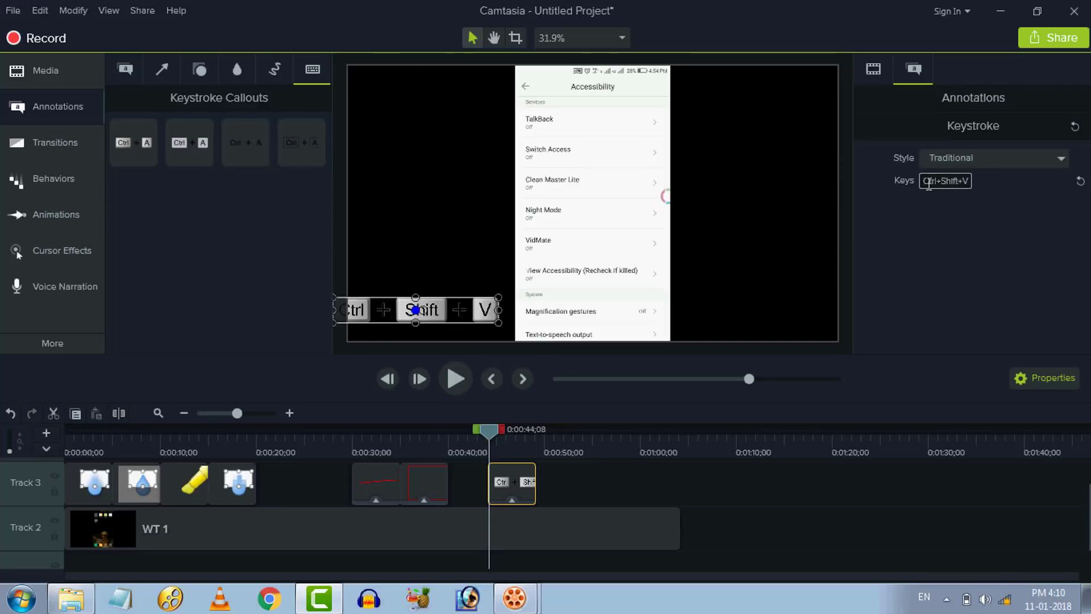
{"action": "left_click_drag", "start_coordinate": [446, 311], "coordinate": [469, 308]}
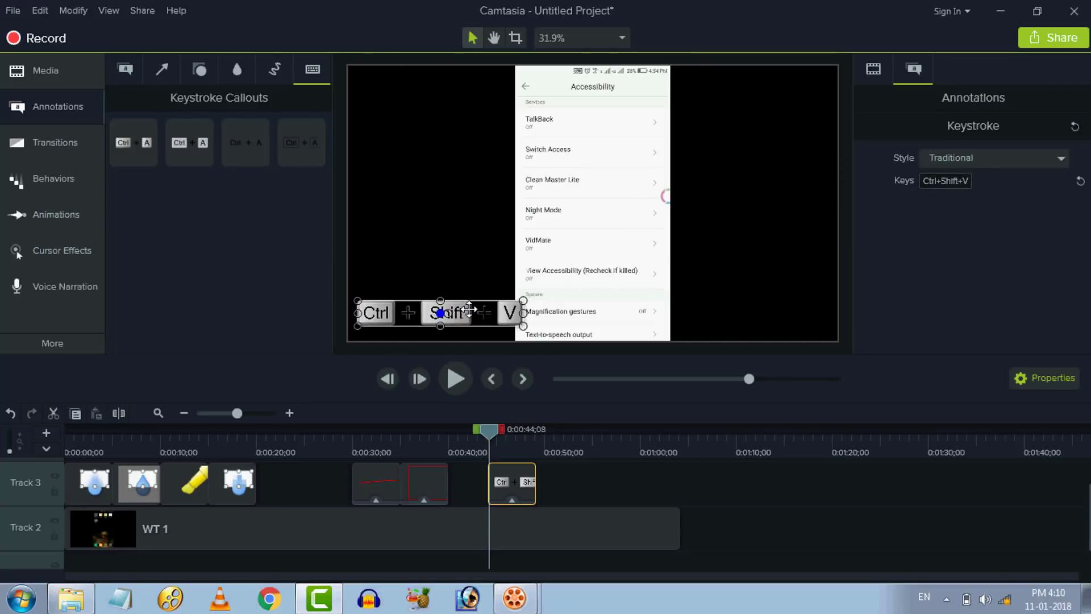
{"action": "left_click", "coordinate": [745, 503]}
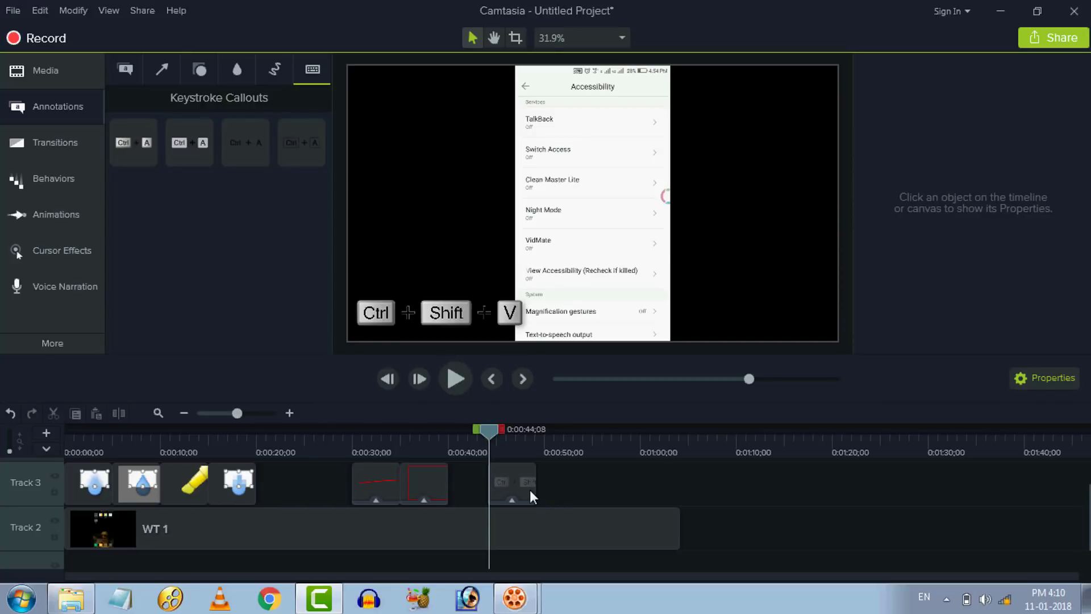
Move the playhead to 0:00:45;22 and delete the Ctrl+Shift+V keystroke callout from Track 3.
{"action": "left_click", "coordinate": [503, 445]}
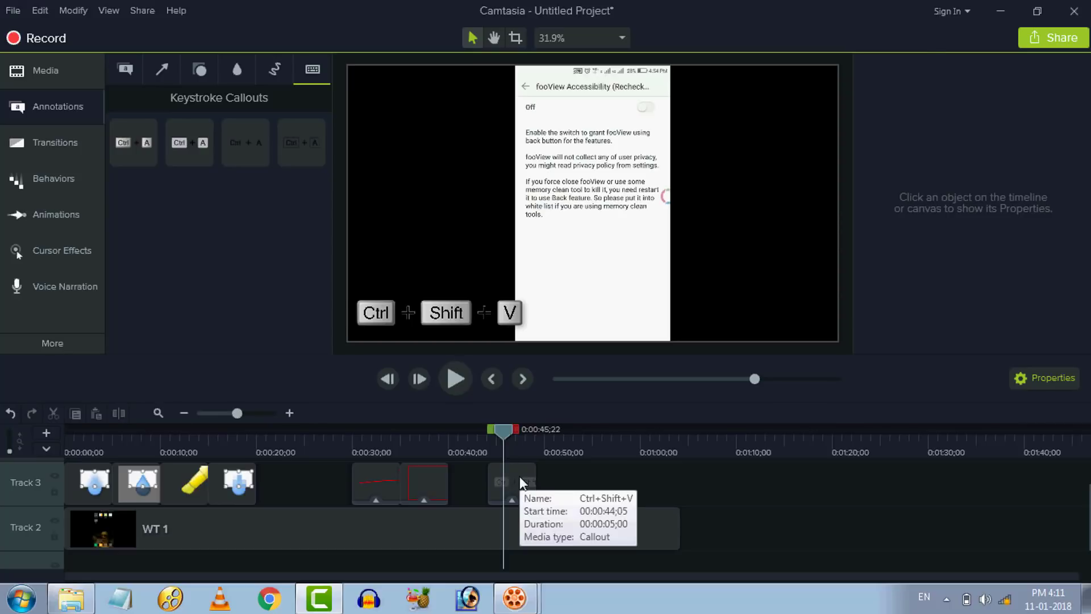
{"action": "left_click", "coordinate": [519, 476]}
{"action": "key", "text": "Delete"}
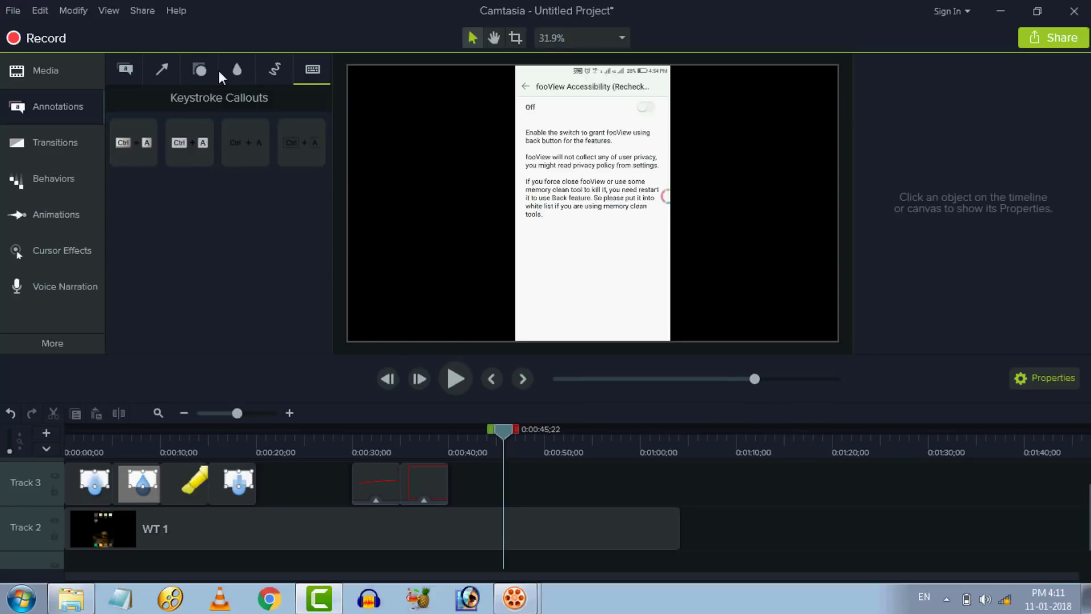
{"action": "left_click", "coordinate": [236, 71]}
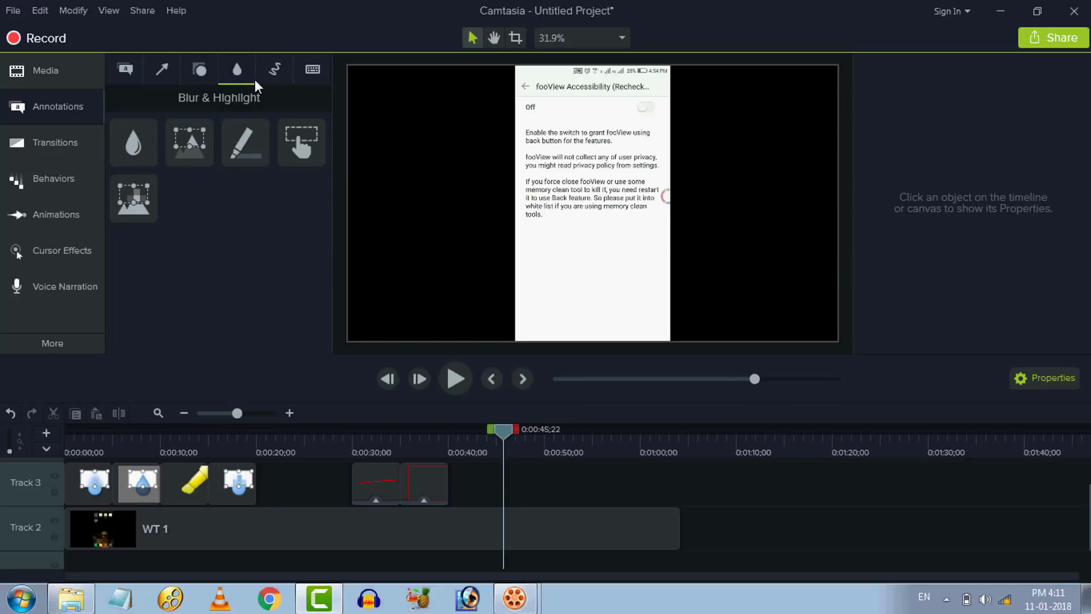
{"action": "left_click", "coordinate": [276, 69]}
{"action": "left_click", "coordinate": [313, 70]}
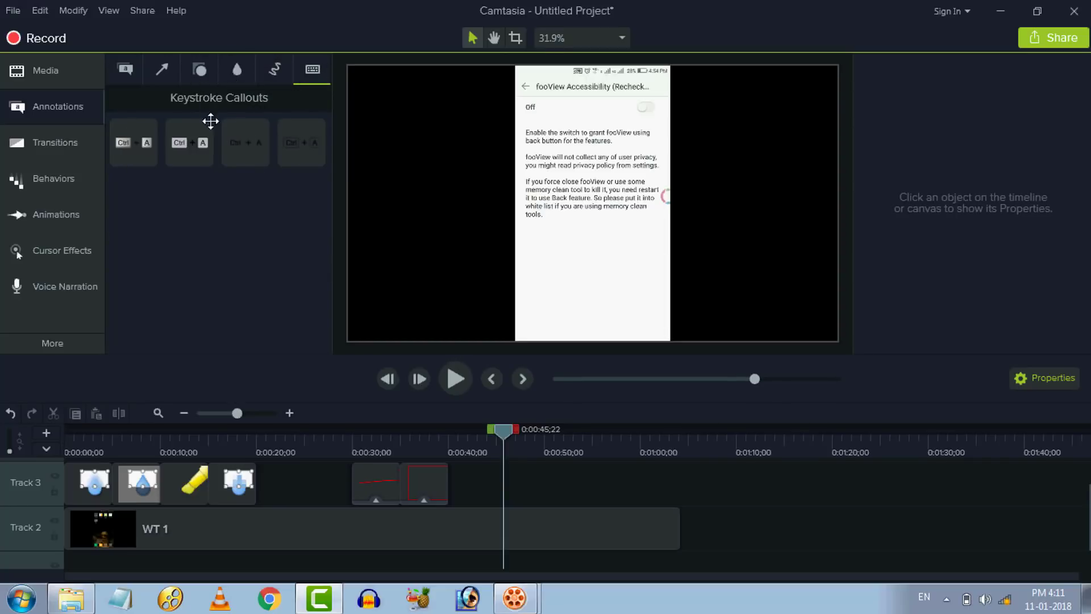
{"action": "left_click", "coordinate": [166, 521]}
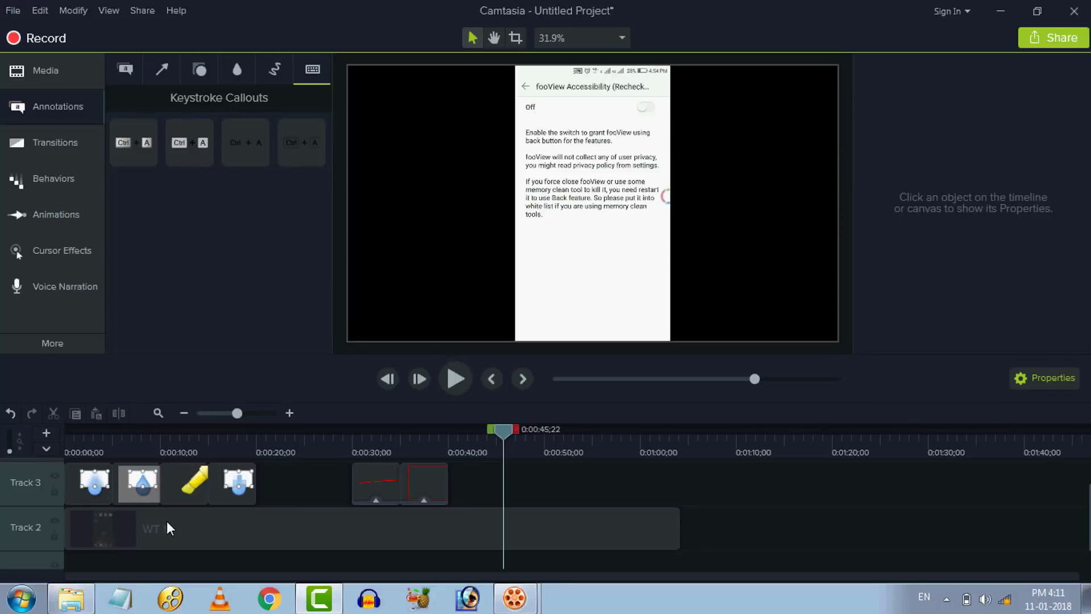